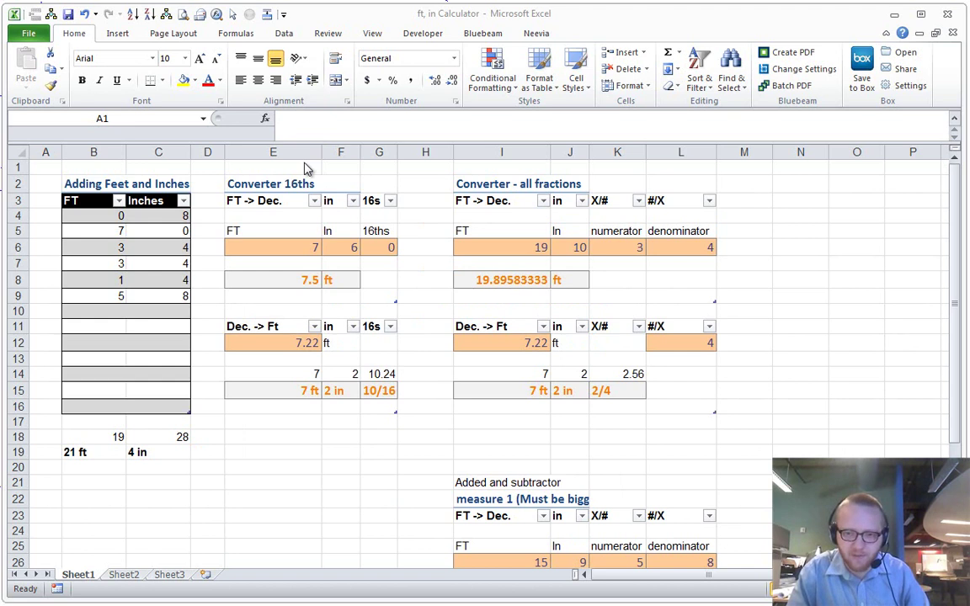
Clear the existing feet and inches entries in B4:C9.
left_click(209, 232)
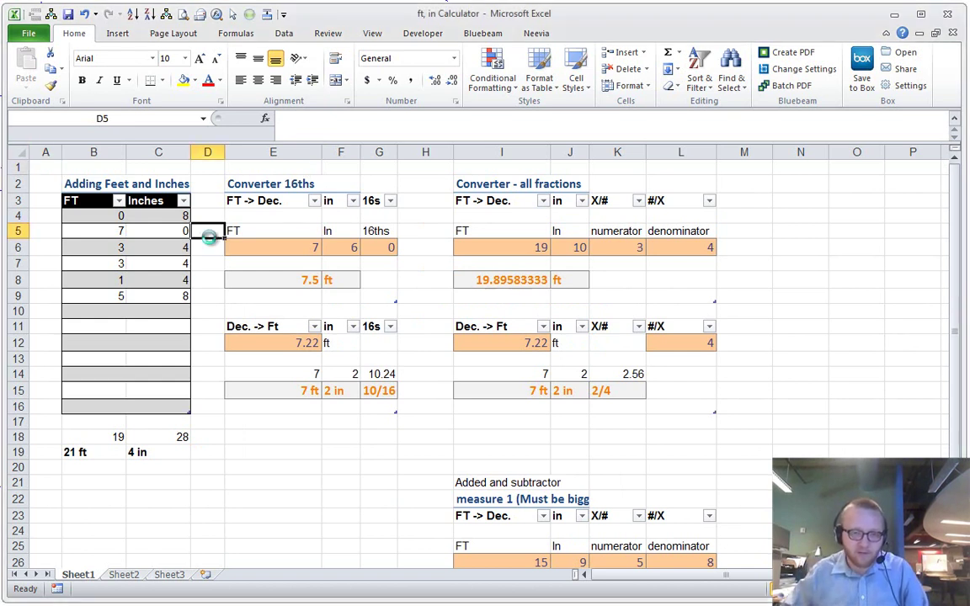
scroll(204, 236, "down", 1, "ctrl")
scroll(204, 236, "down", 1, "ctrl")
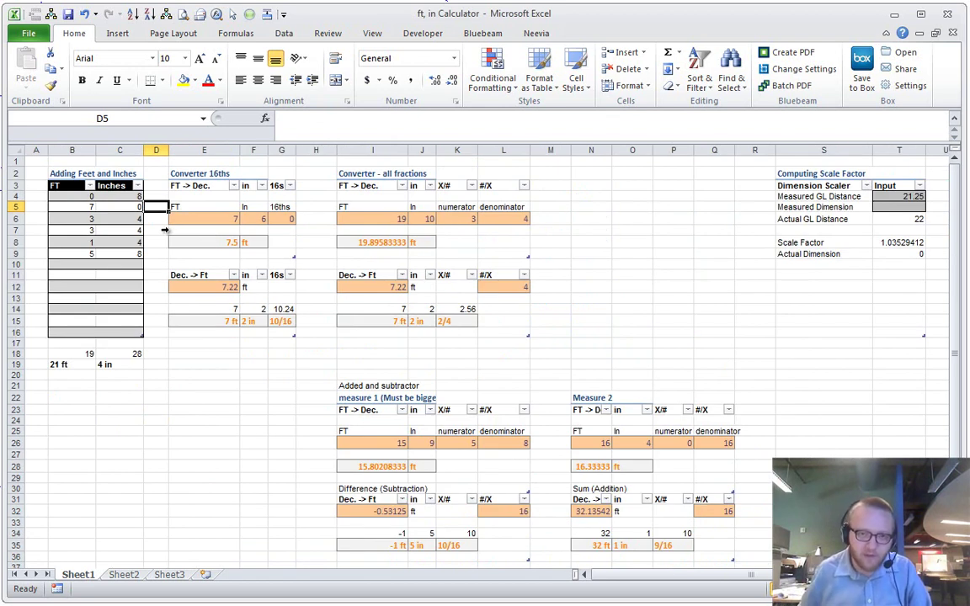
scroll(71, 249, "up", 1, "ctrl")
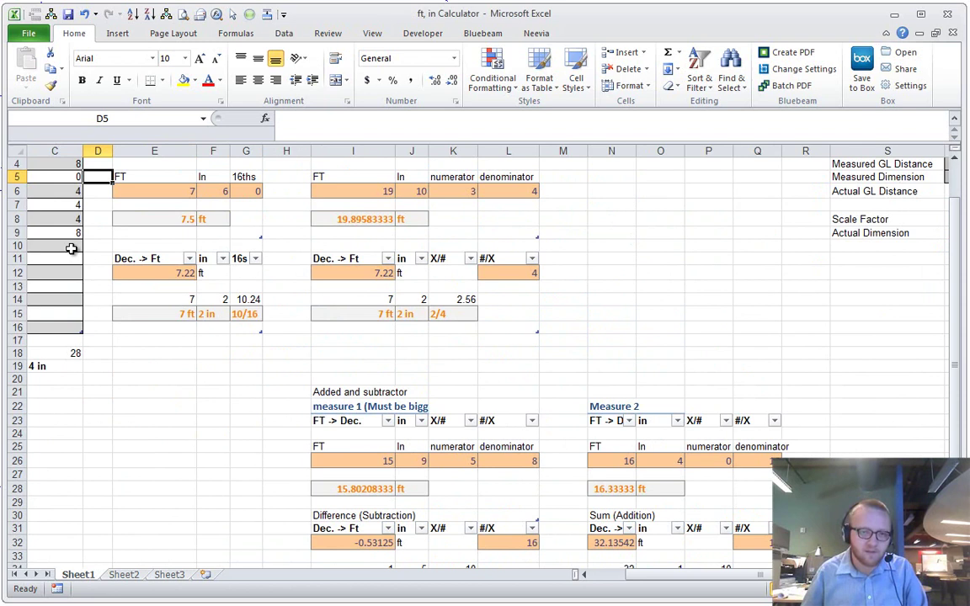
key("ctrl+Home")
left_click_drag(84, 206, 130, 275)
key("Delete")
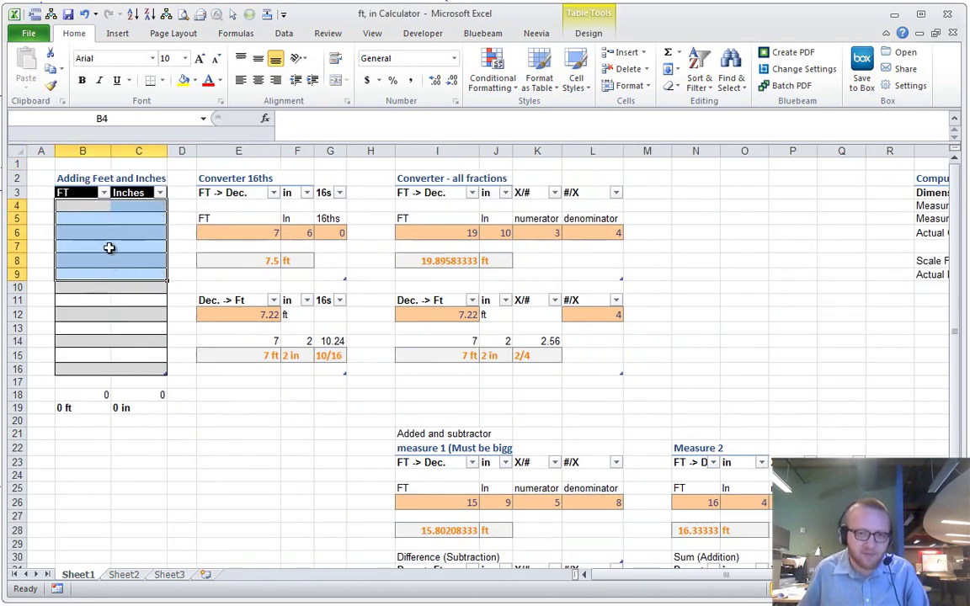
Enter 6, 6 and 3 feet in B4:B6 and 6 and 6 inches in C6:C7.
left_click(93, 202)
type("6")
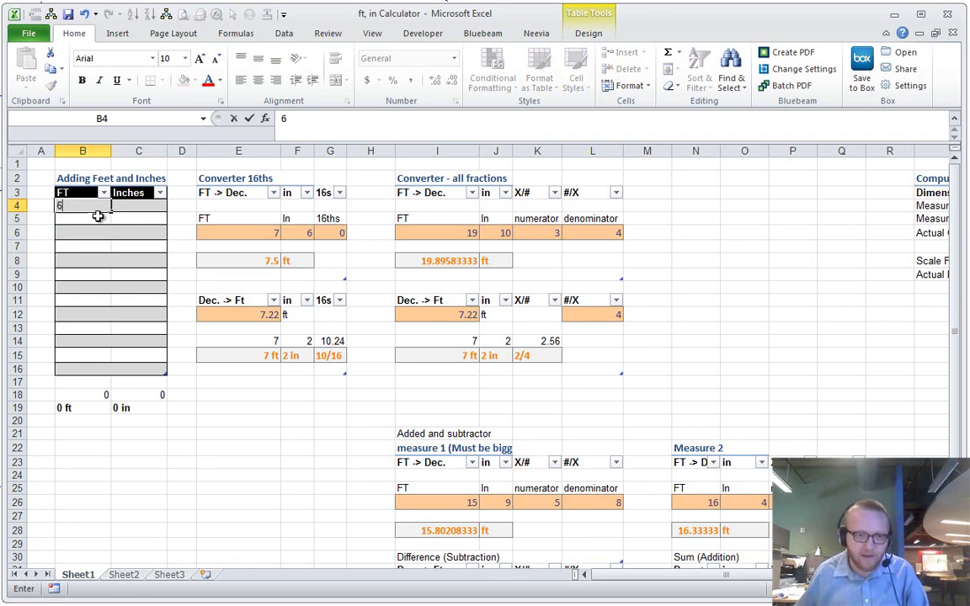
key("Return")
type("6")
key("Return")
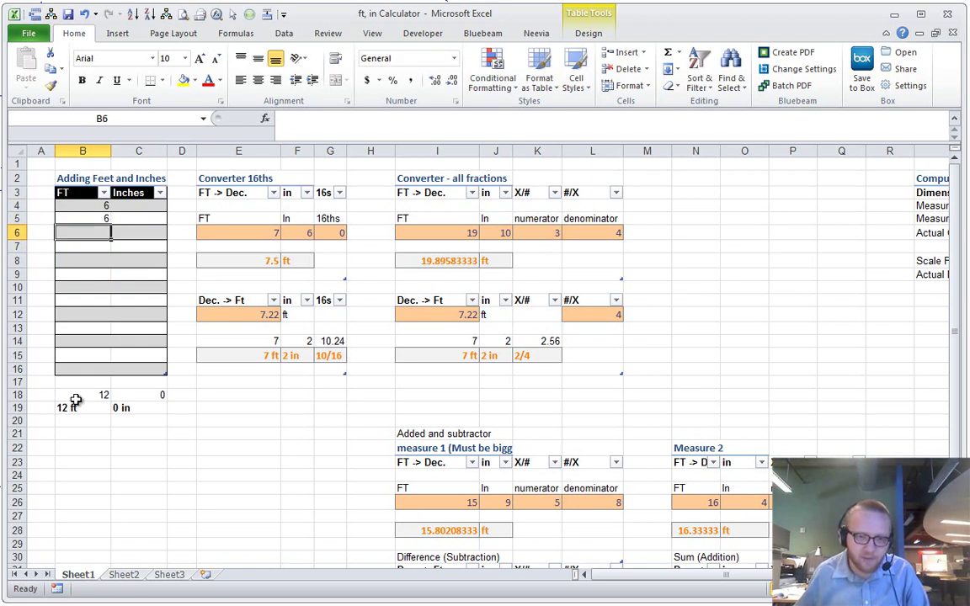
type("3")
key("Return")
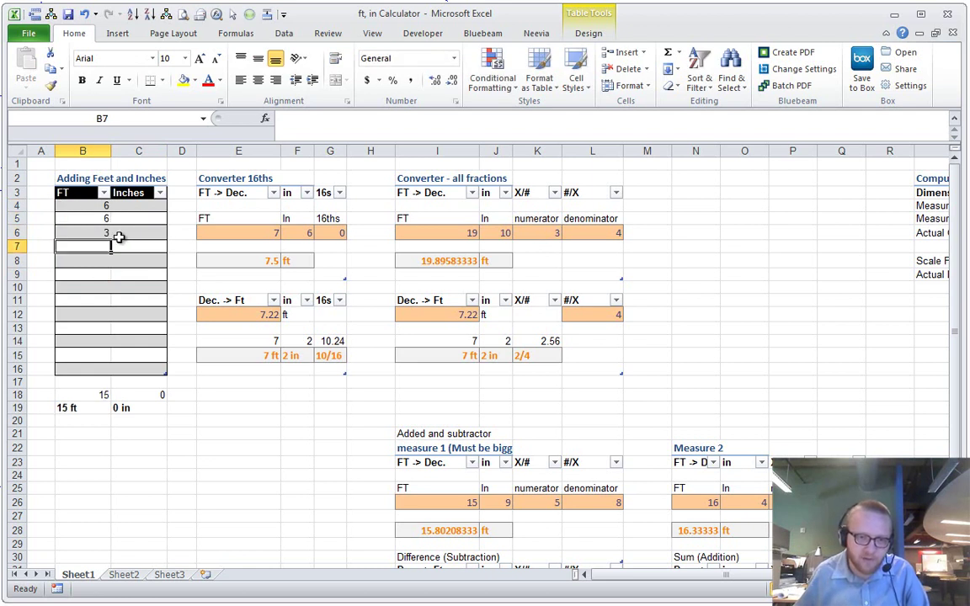
left_click(132, 237)
type("6")
key("Return")
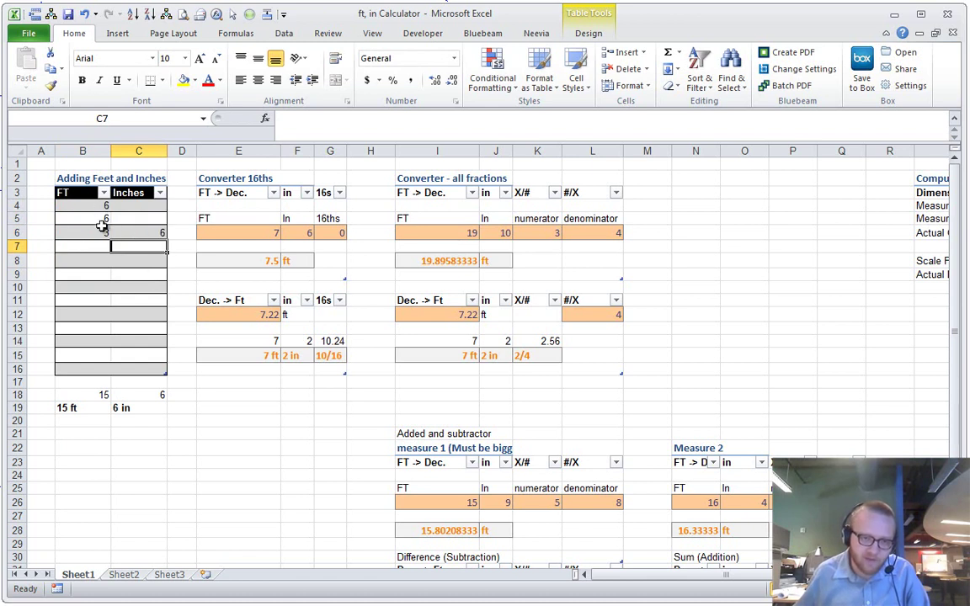
type("6")
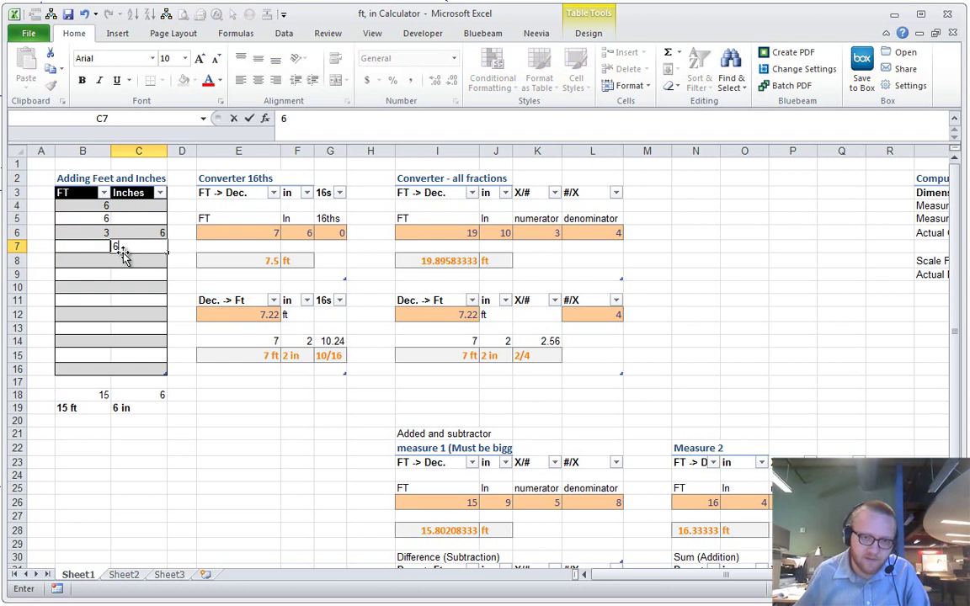
key("Return")
Add 1 ft and 3 in on row 8 so the total reads 17 ft 3 in.
left_click(97, 246)
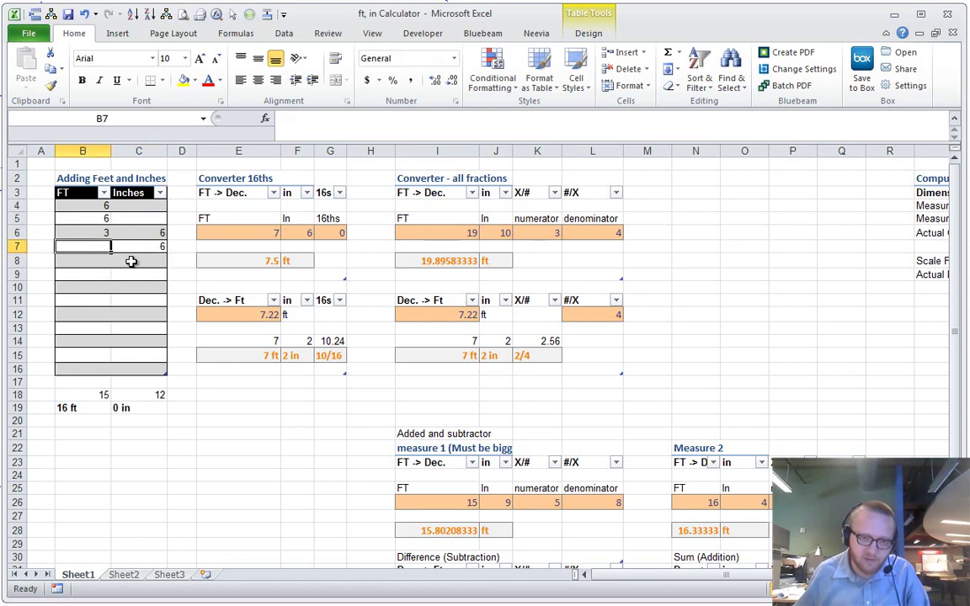
left_click(124, 258)
left_click(99, 261)
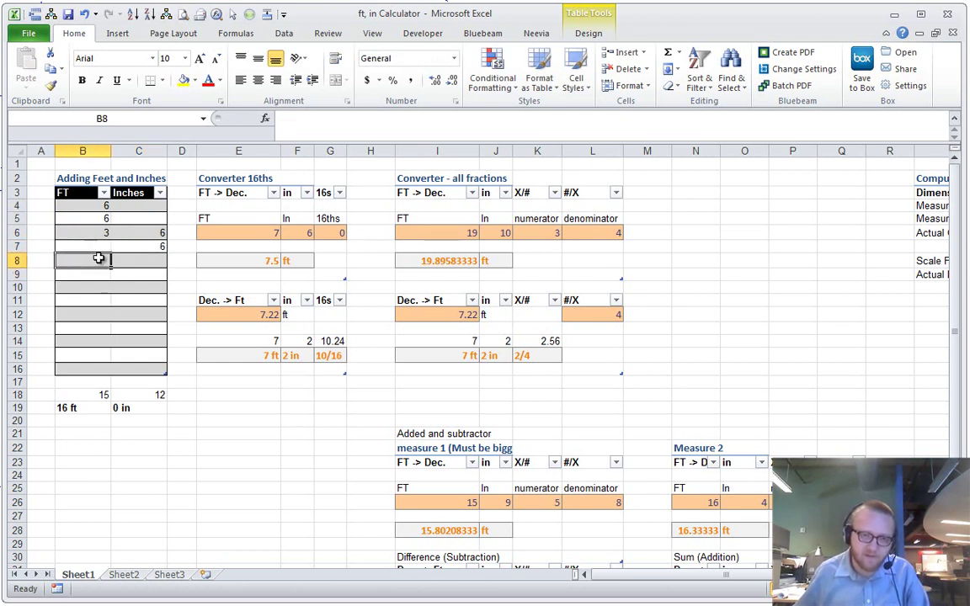
type("1")
left_click(113, 260)
type("3")
key("Return")
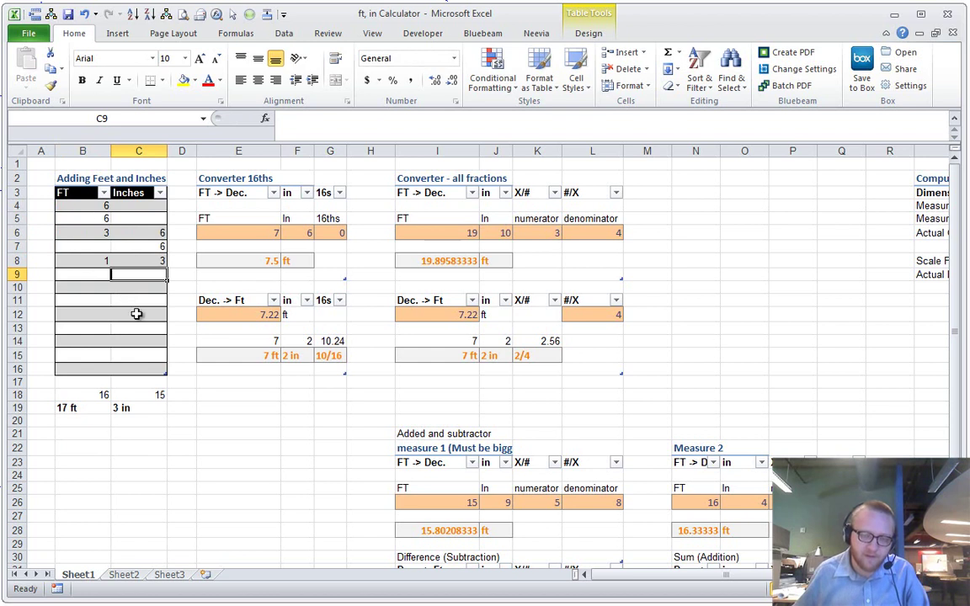
left_click_drag(74, 408, 116, 408)
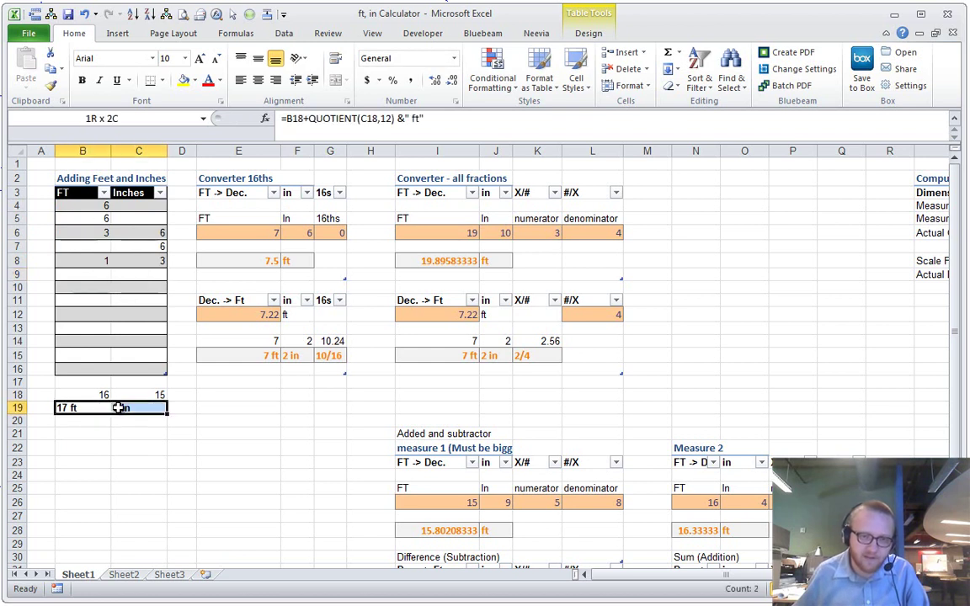
left_click(296, 206)
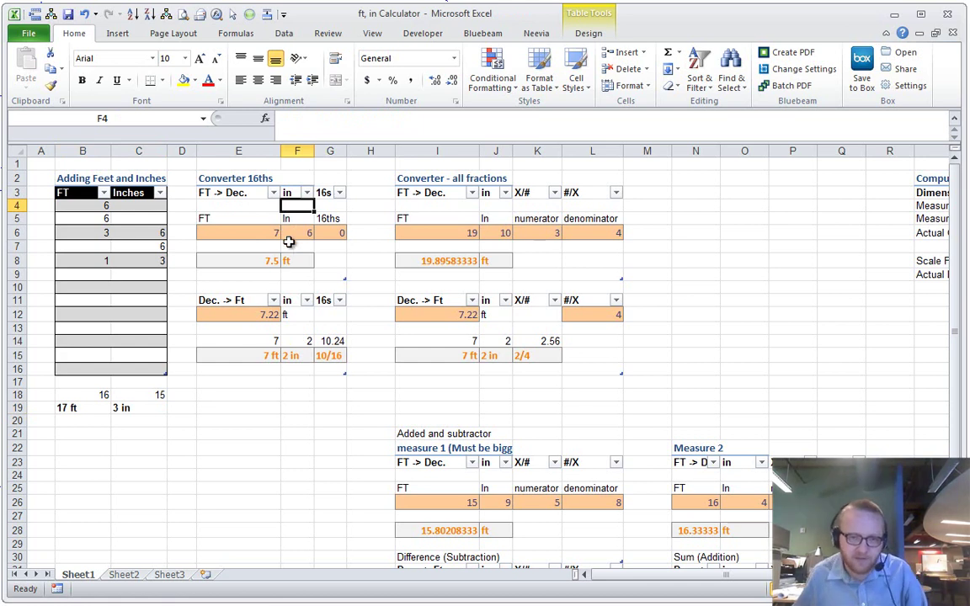
Enter 8 ft, 5 in and 5/16 in E6:G6, correcting the sixteenths from 4 to 5.
left_click(271, 239)
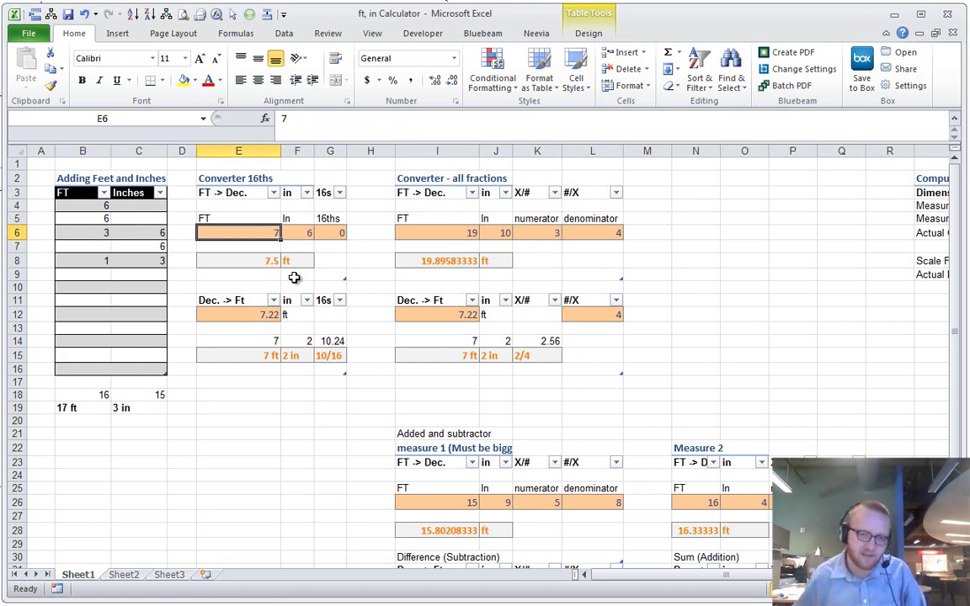
type("8")
left_click(305, 236)
type("5")
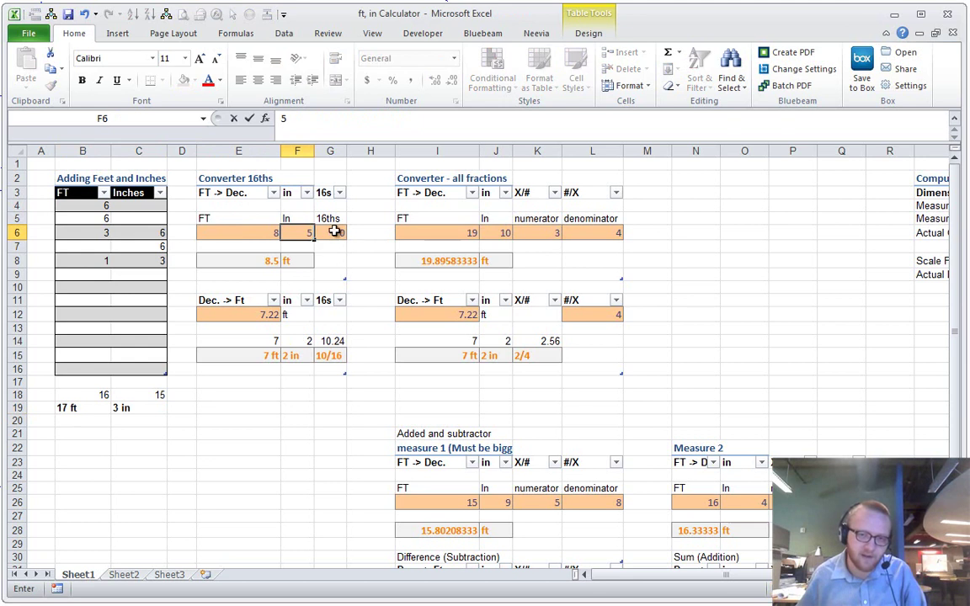
left_click(334, 232)
type("4")
key("Return")
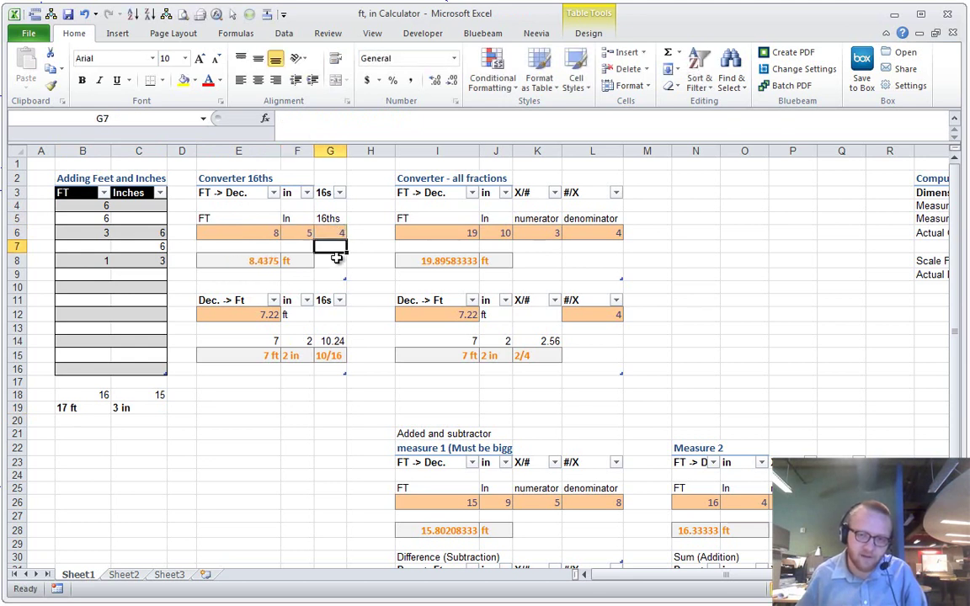
left_click(337, 233)
type("5")
key("Return")
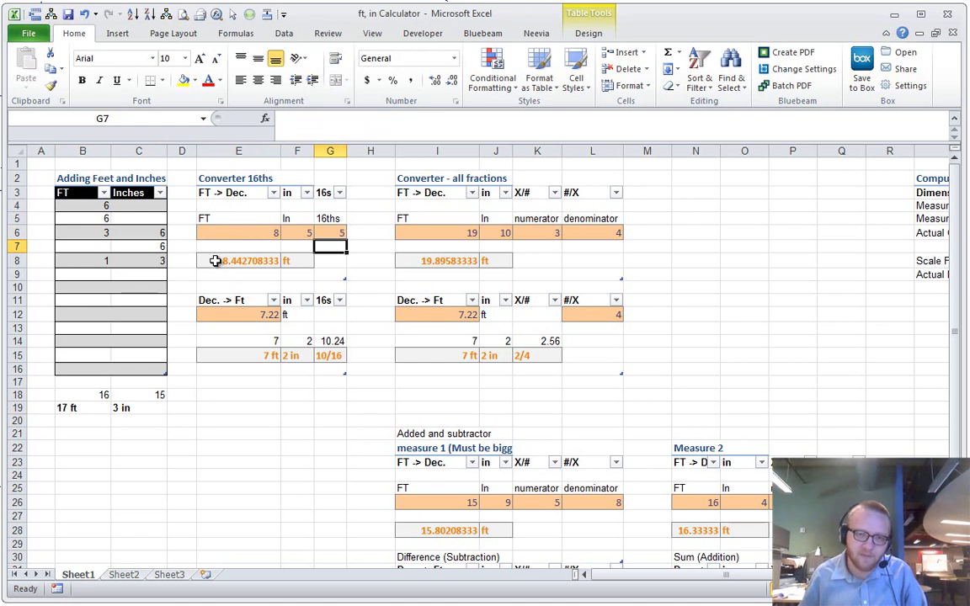
Enter 7.55 as the decimal feet in E12, converting to 7 ft 6 in 9/16.
left_click(243, 314)
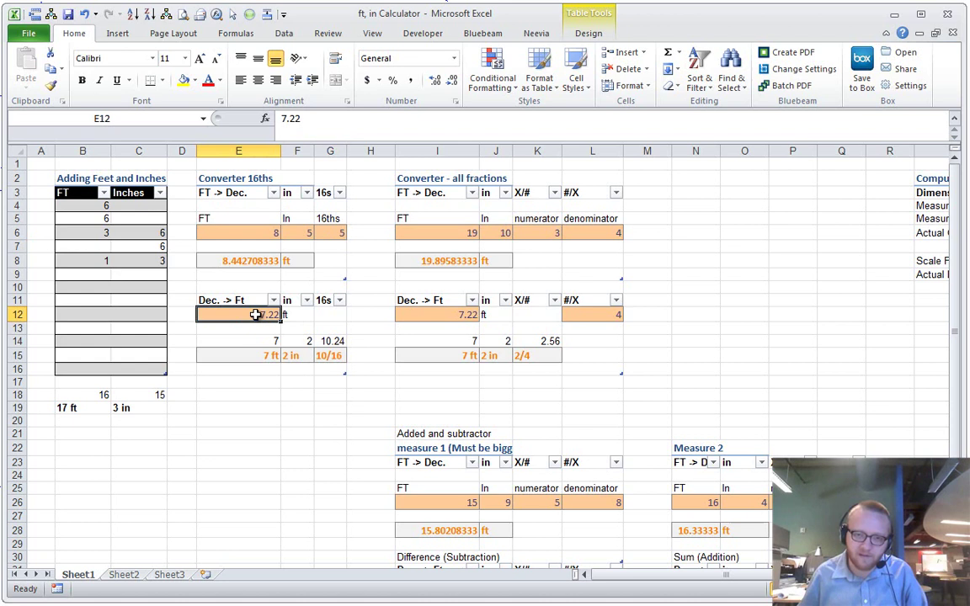
left_click_drag(244, 171, 330, 342)
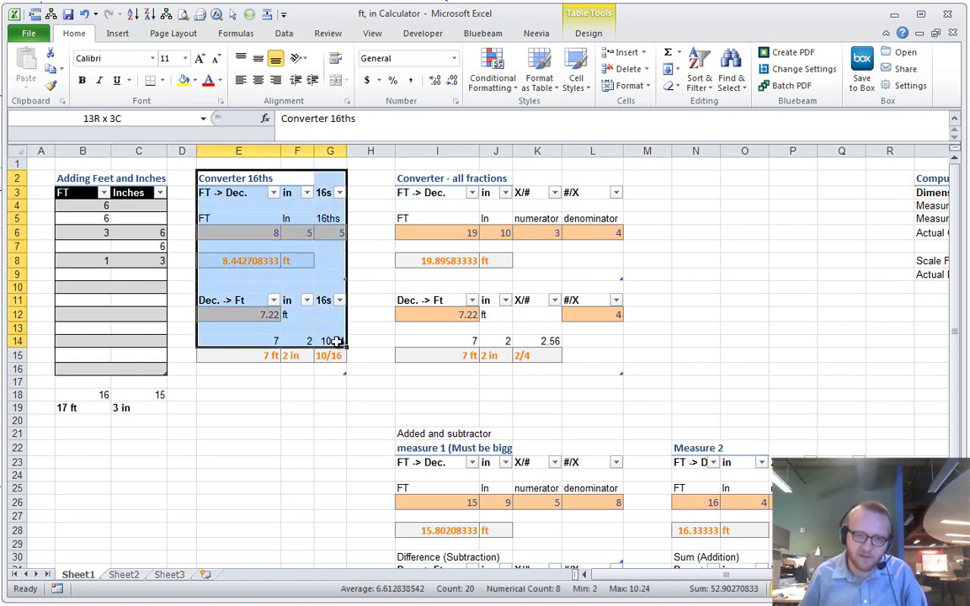
left_click(229, 315)
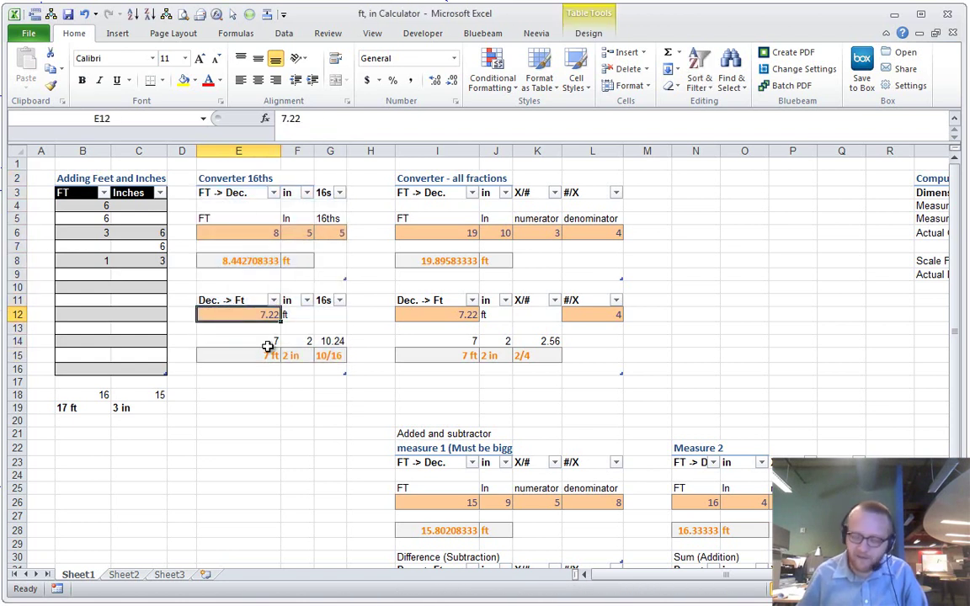
type("7.55")
key("Return")
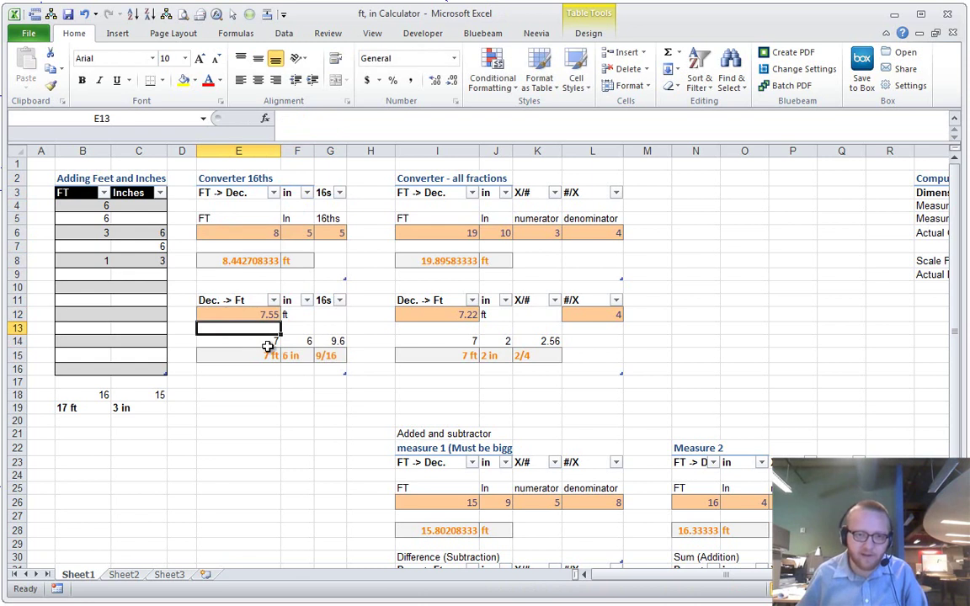
Enter 12 ft, 10 in and numerator 1 over denominator 4 in I6:L6, giving 12.85416667 ft.
left_click(427, 232)
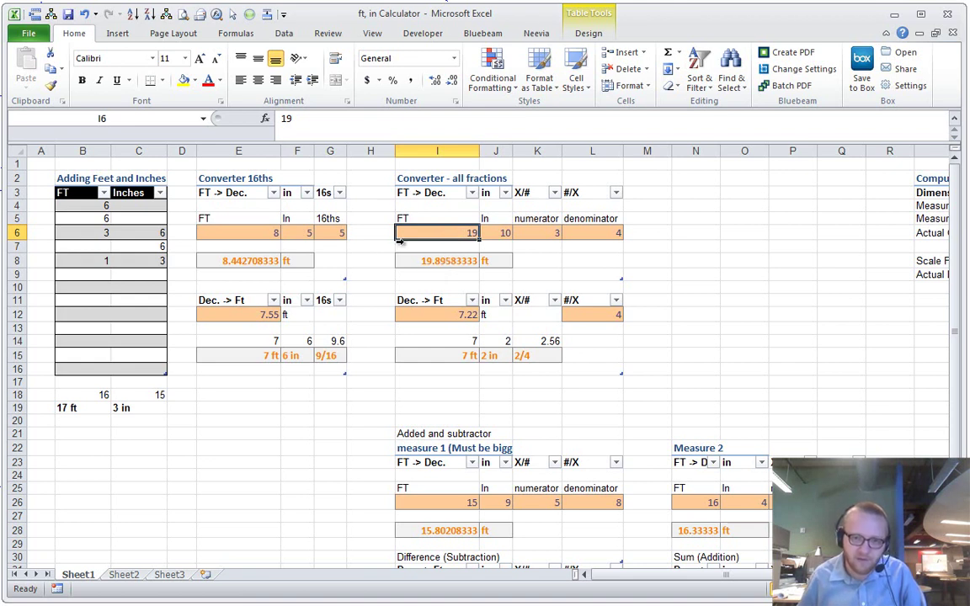
type("12")
left_click(504, 231)
type("10")
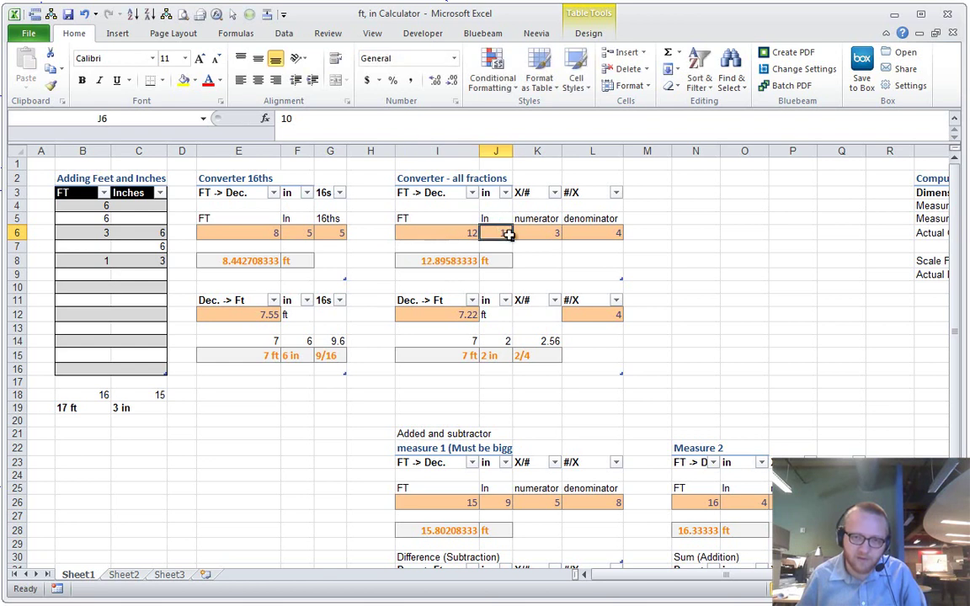
left_click(552, 231)
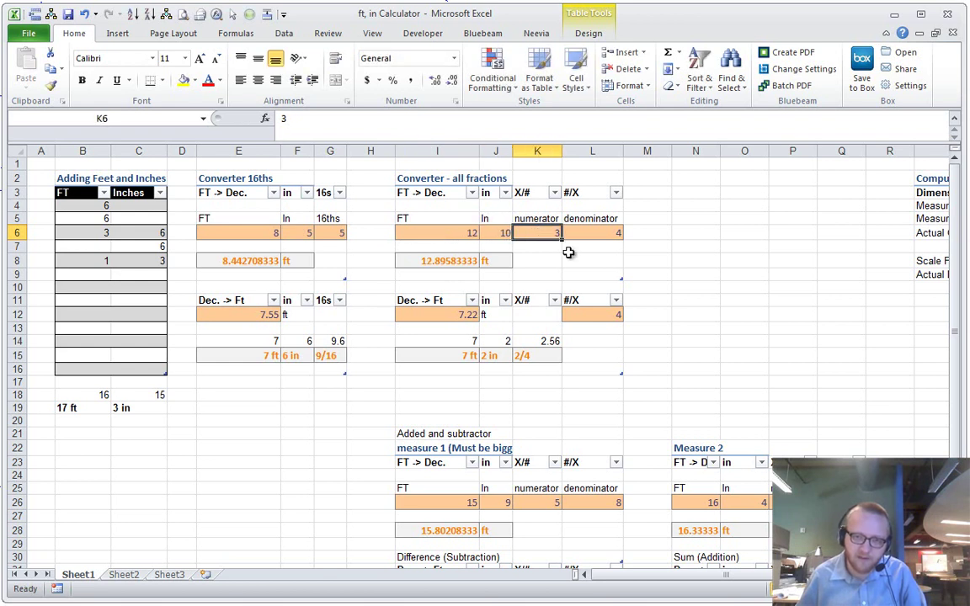
type("1")
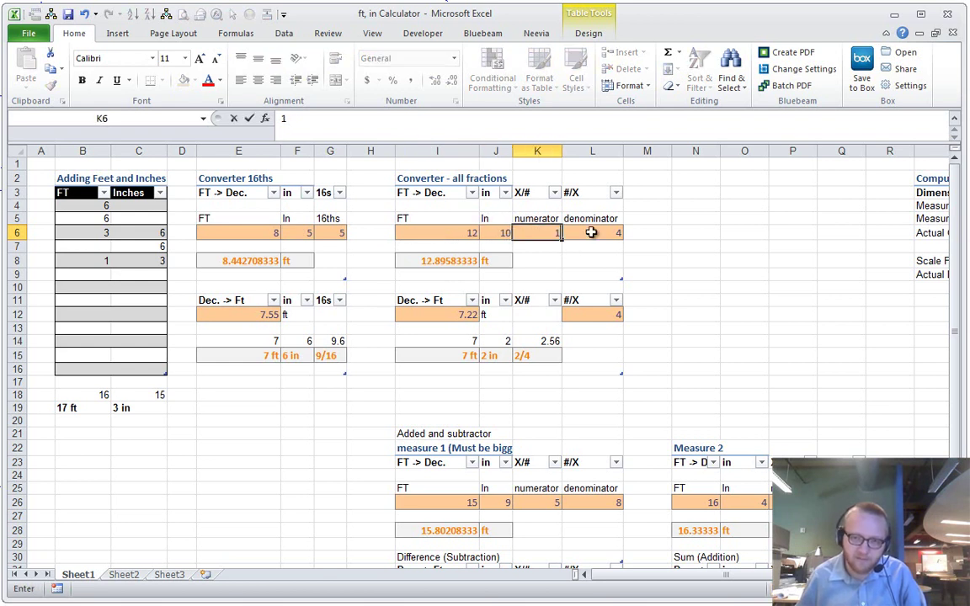
left_click(585, 233)
key("Return")
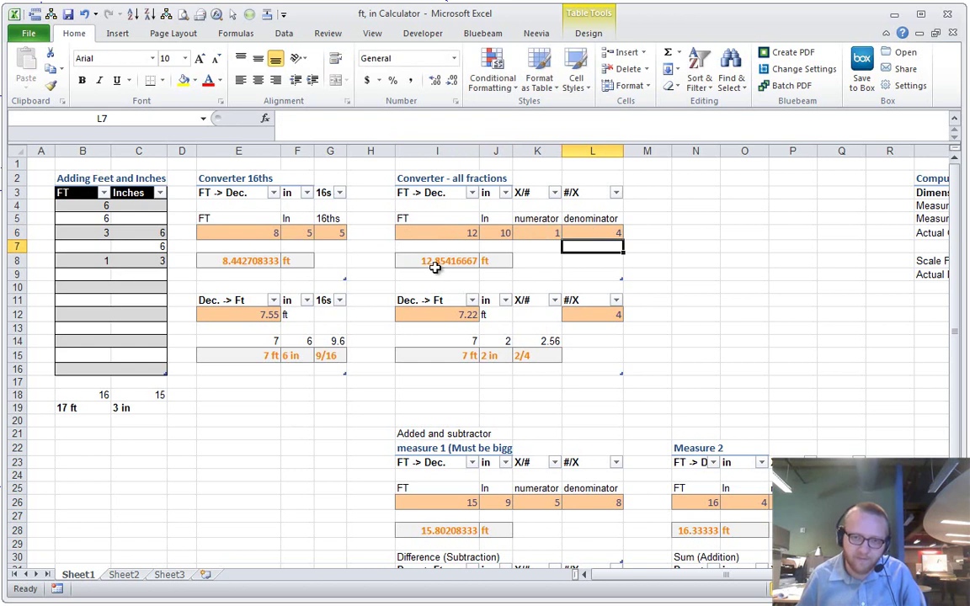
Enter 12.85416667 in I12 to convert it back to 12 ft 10 in 1/4.
left_click(440, 315)
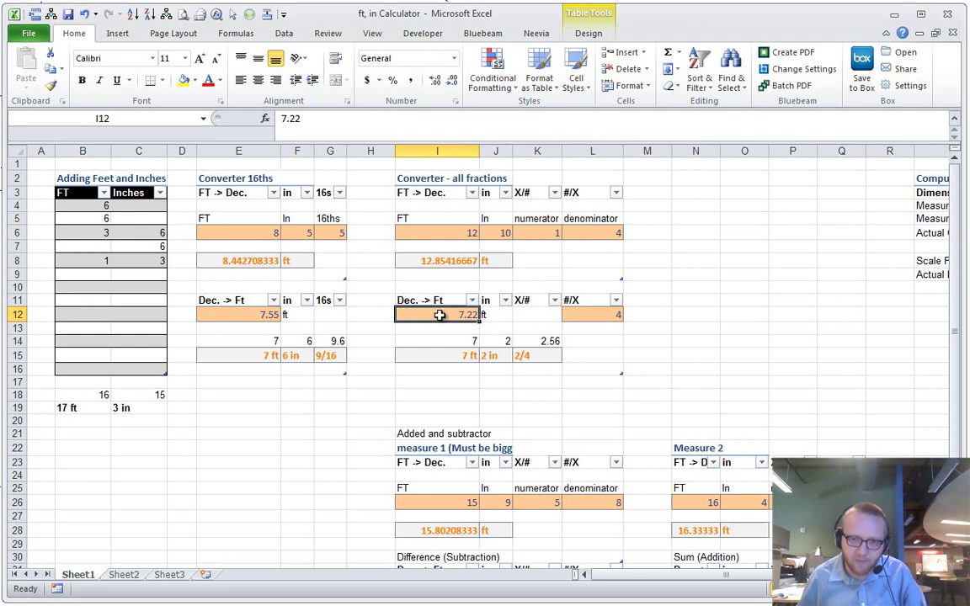
type("12.85416")
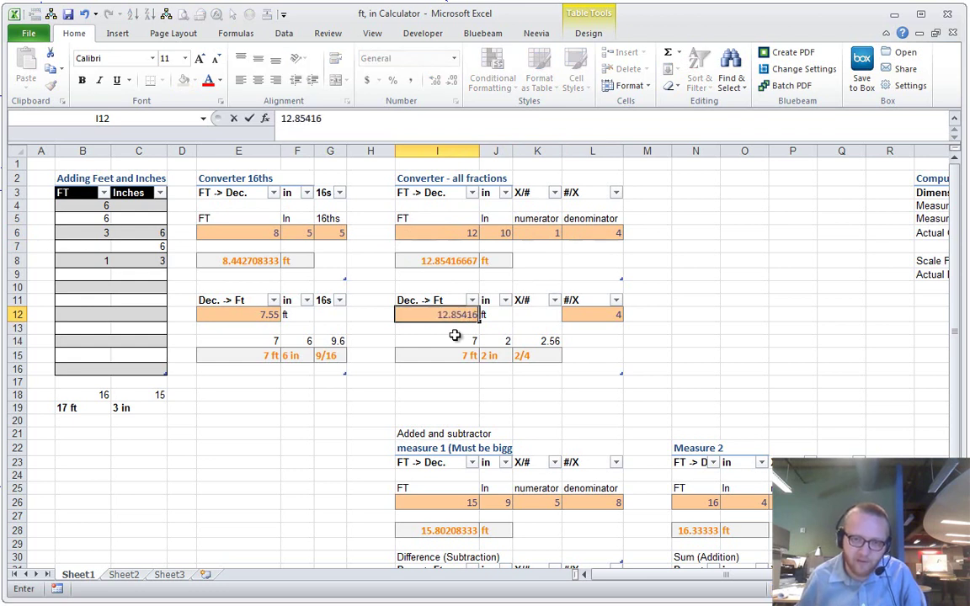
type("667")
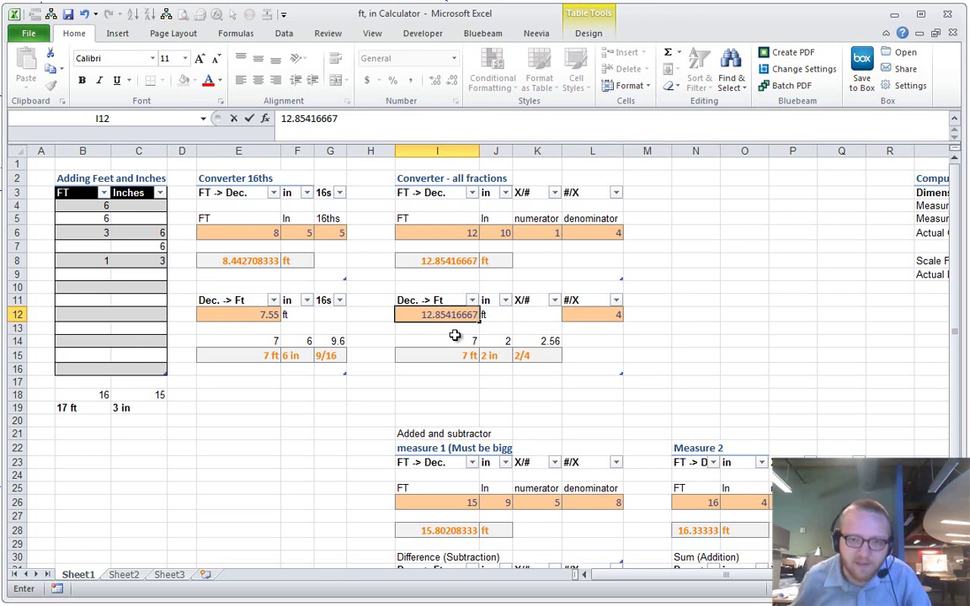
key("Return")
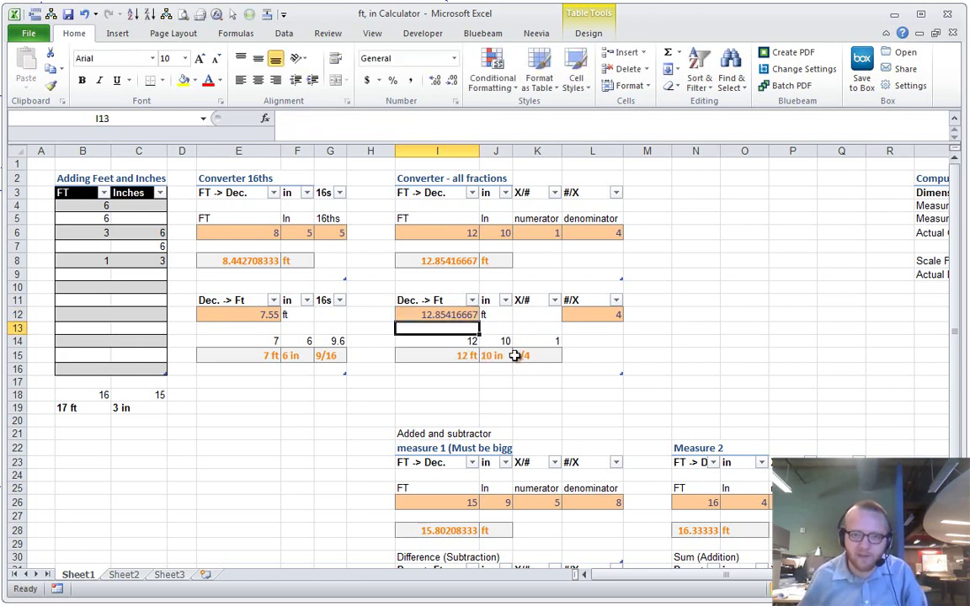
Try denominators 16, 8 and 12 in L12, finishing on 16 to show 12 ft 10 in 4/16.
left_click(600, 311)
type("1")
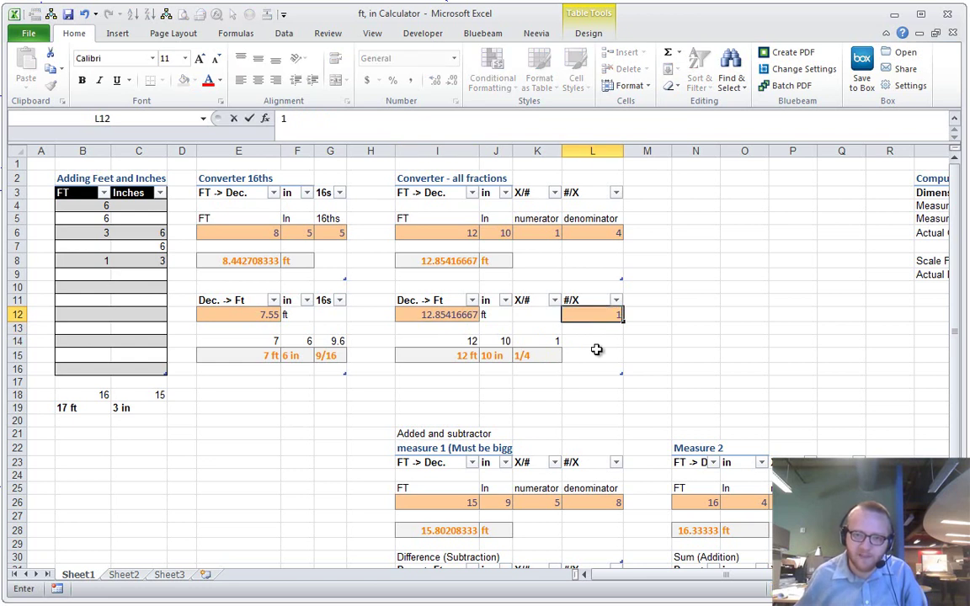
type("6")
key("Return")
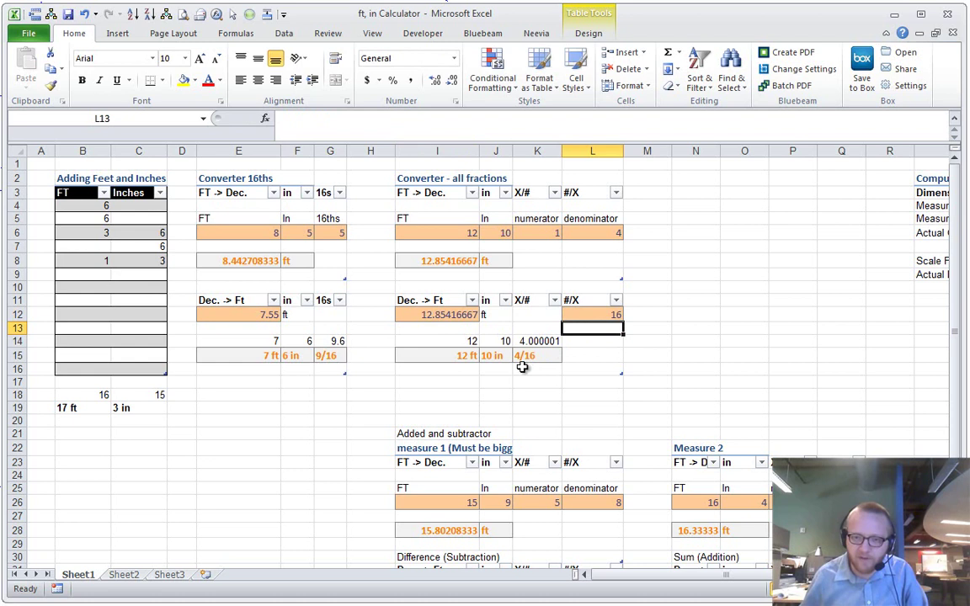
left_click(606, 311)
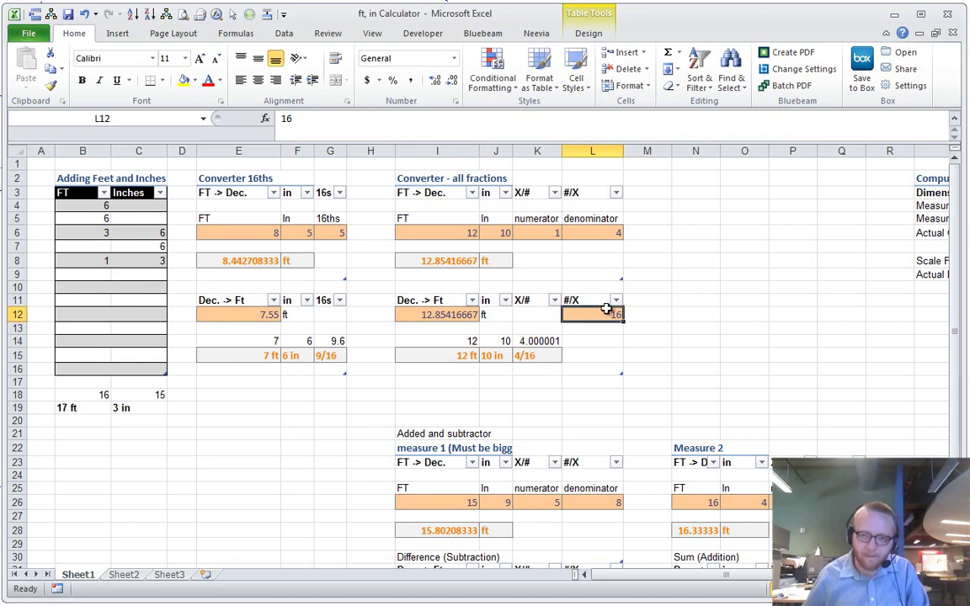
type("8")
key("Return")
left_click(604, 314)
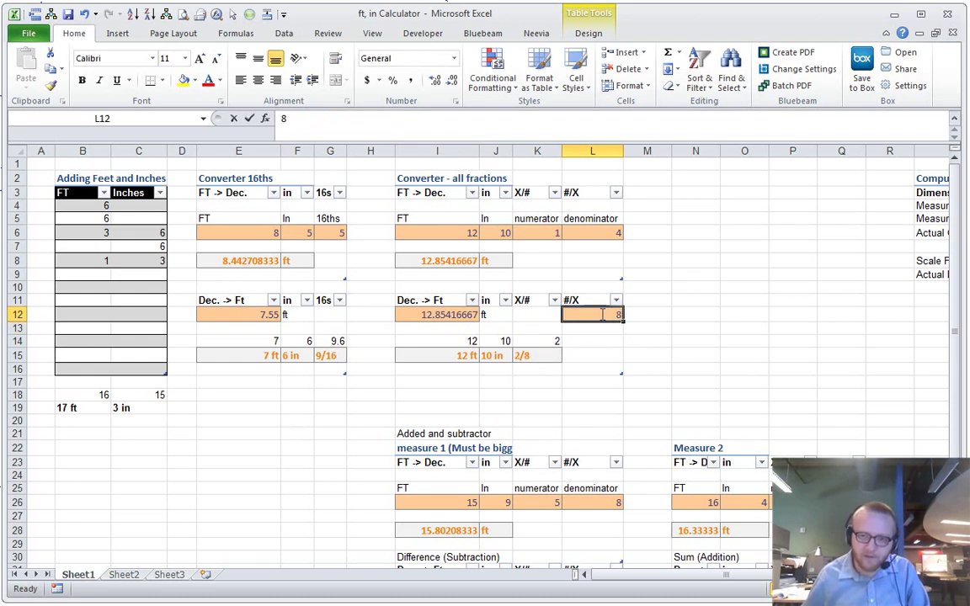
type("12")
key("Return")
left_click(593, 315)
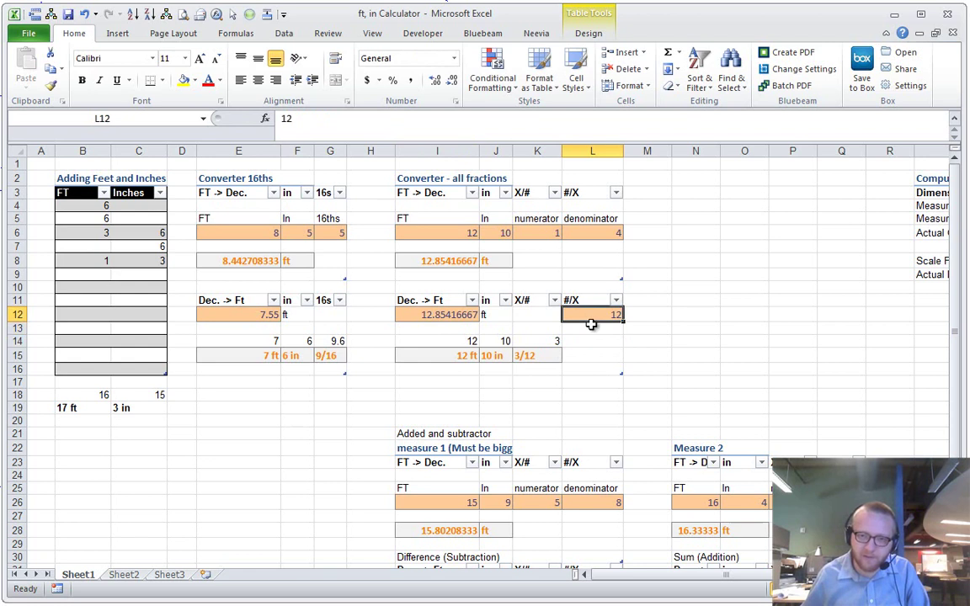
type("16")
key("Return")
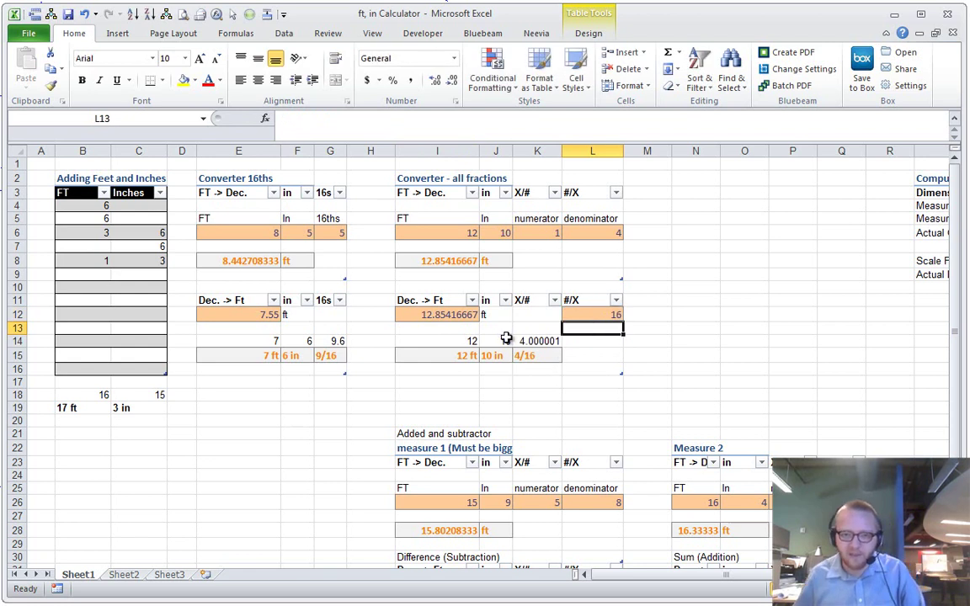
Enter measure 1 as 12 ft 4 in.
scroll(505, 337, "down", 5)
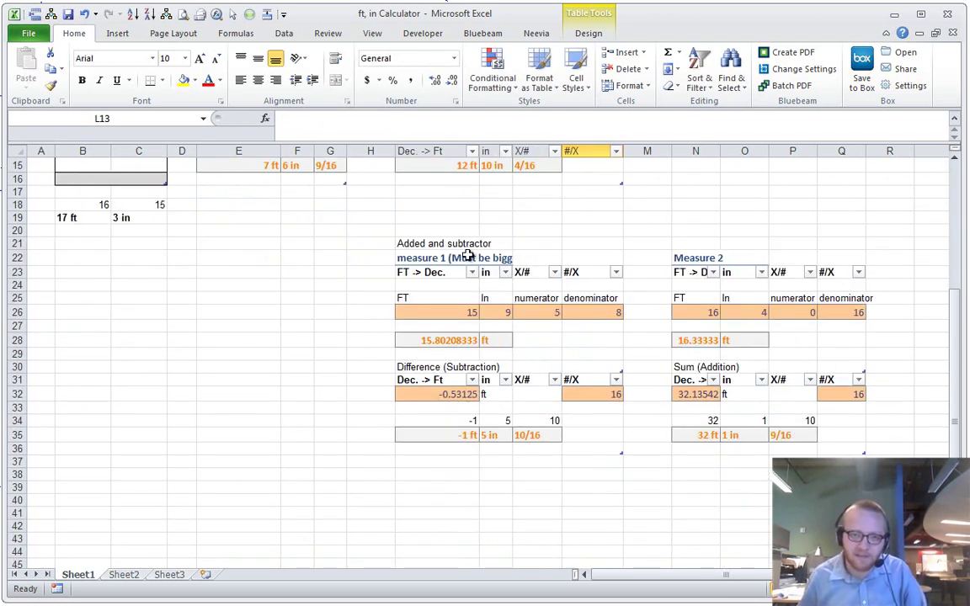
left_click(462, 314)
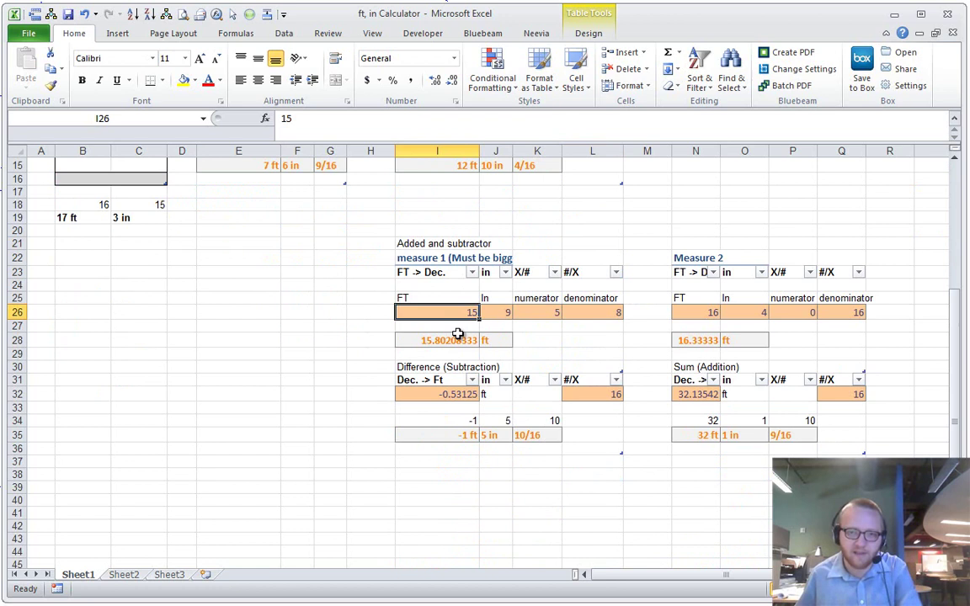
type("12")
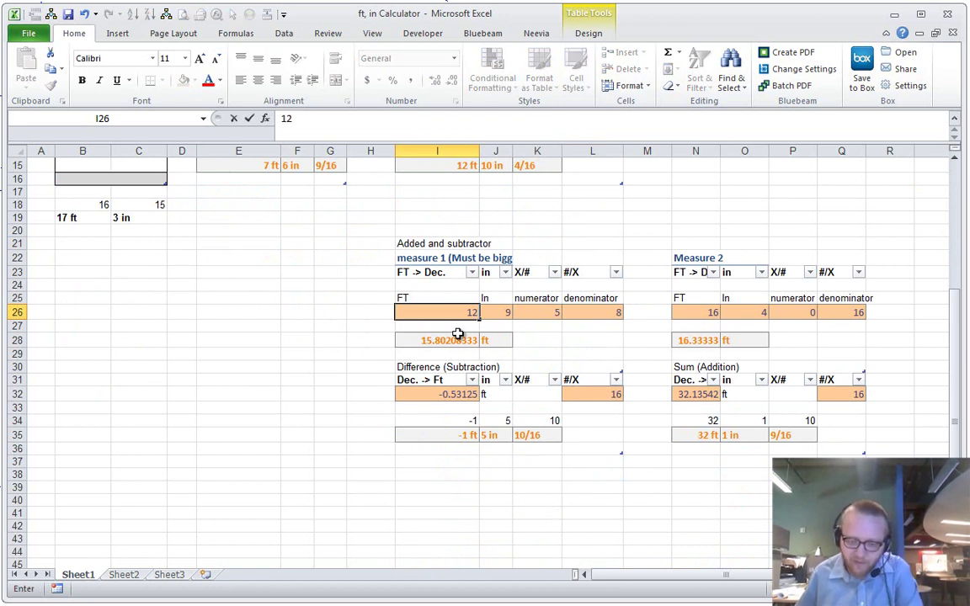
key("Tab")
type("4")
key("Tab")
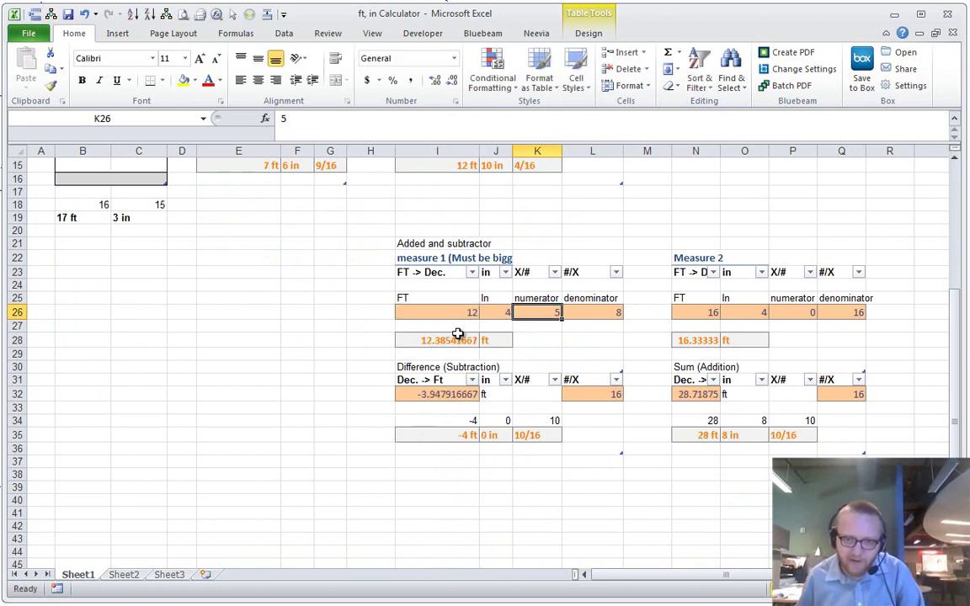
Set Measure 2 to 9 ft with a 3/4 fraction, making the sum 21 ft 9 in 6/16.
left_click(695, 312)
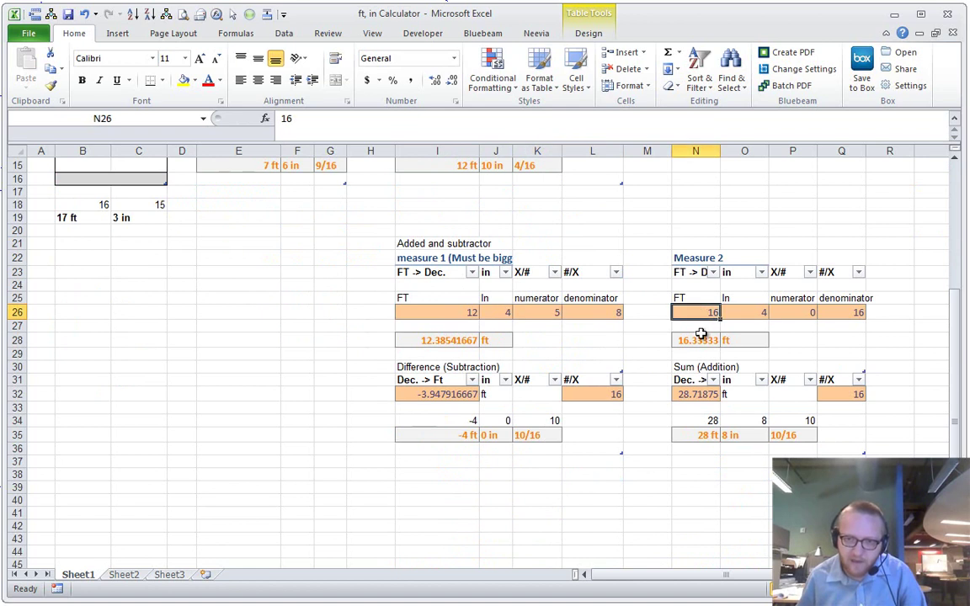
type("9")
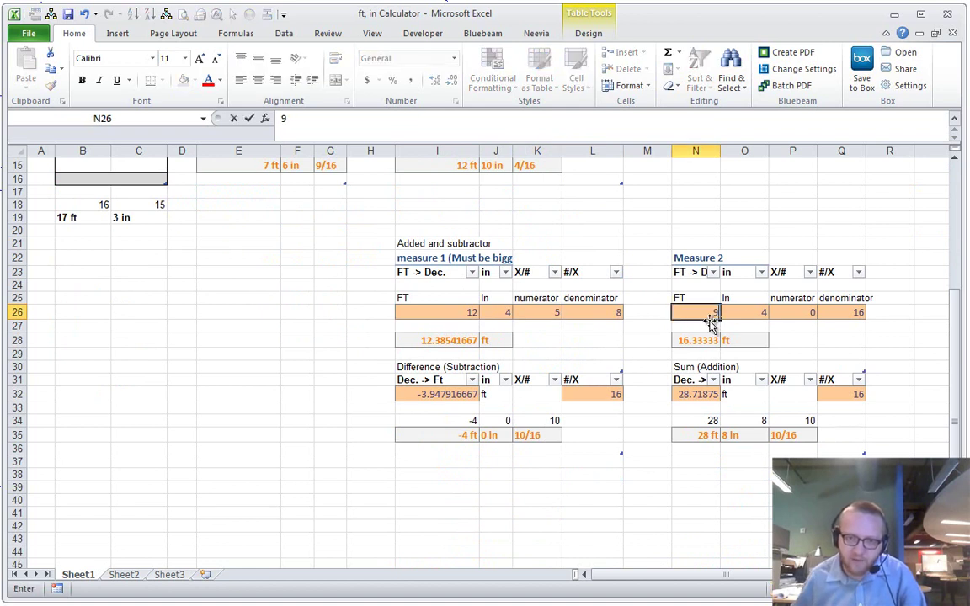
key("Tab")
left_click(804, 312)
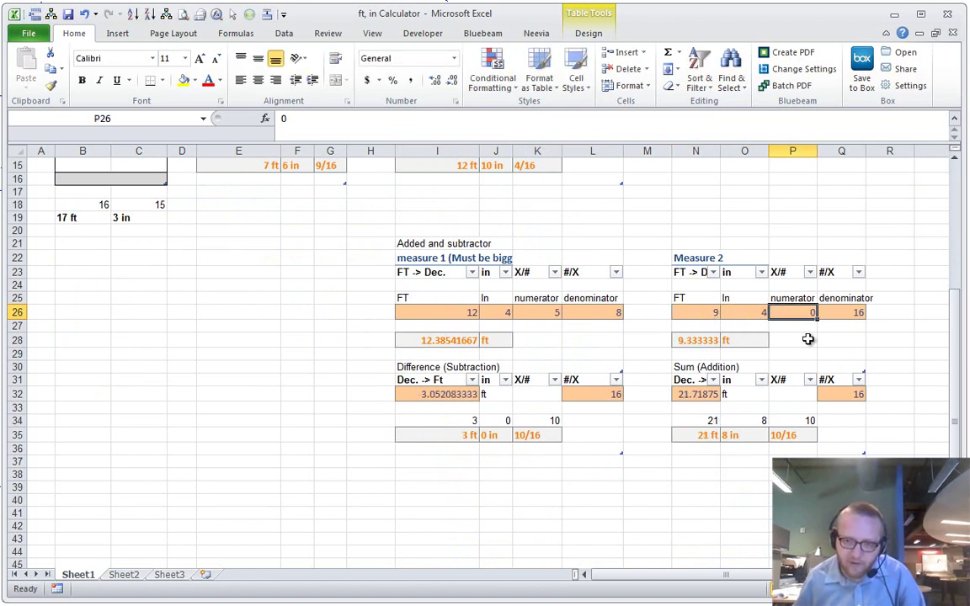
type("3")
key("Tab")
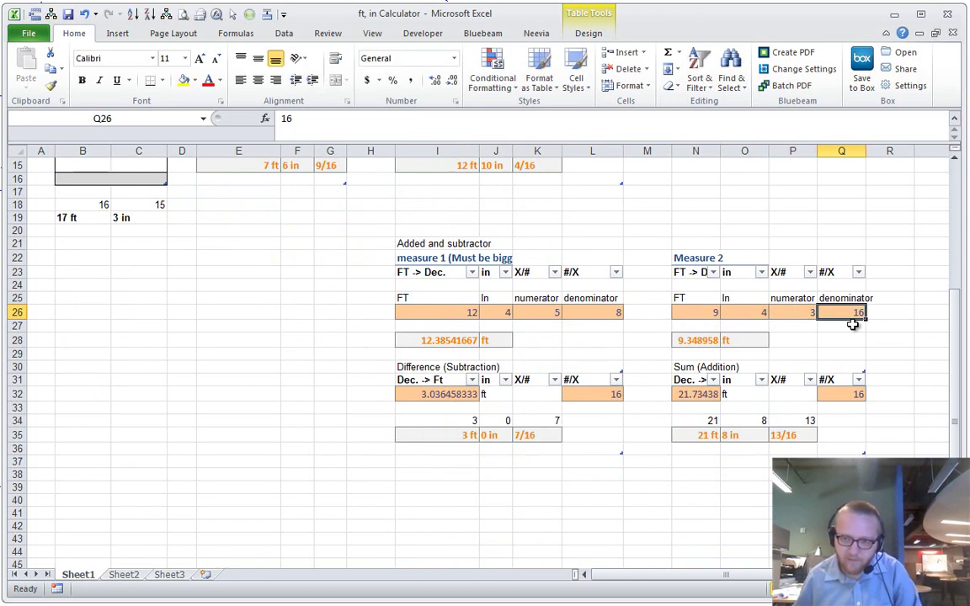
type("4")
key("Return")
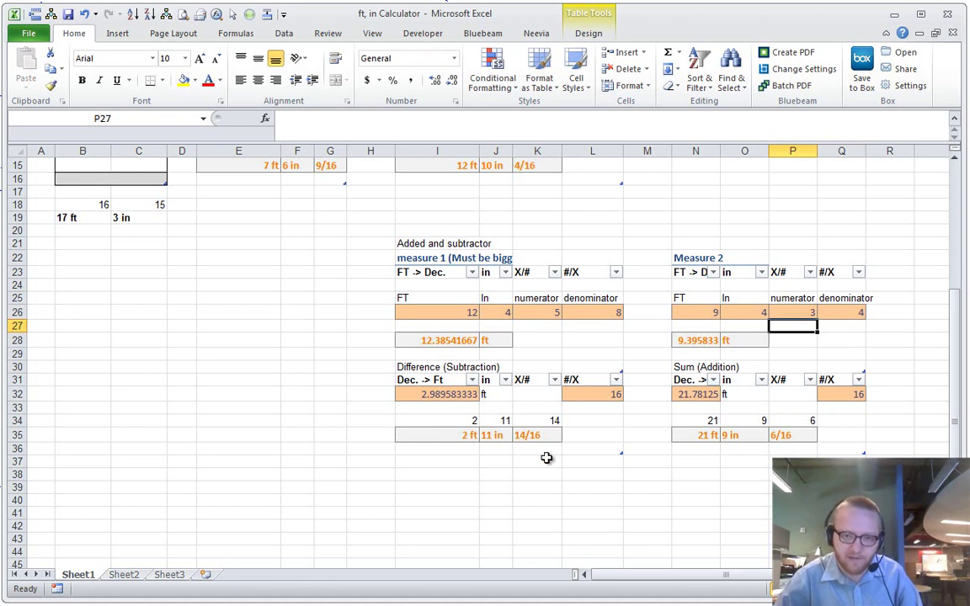
Change Measure 2's feet to 19, making the sum 31 ft 9 in 6/16.
left_click(581, 392)
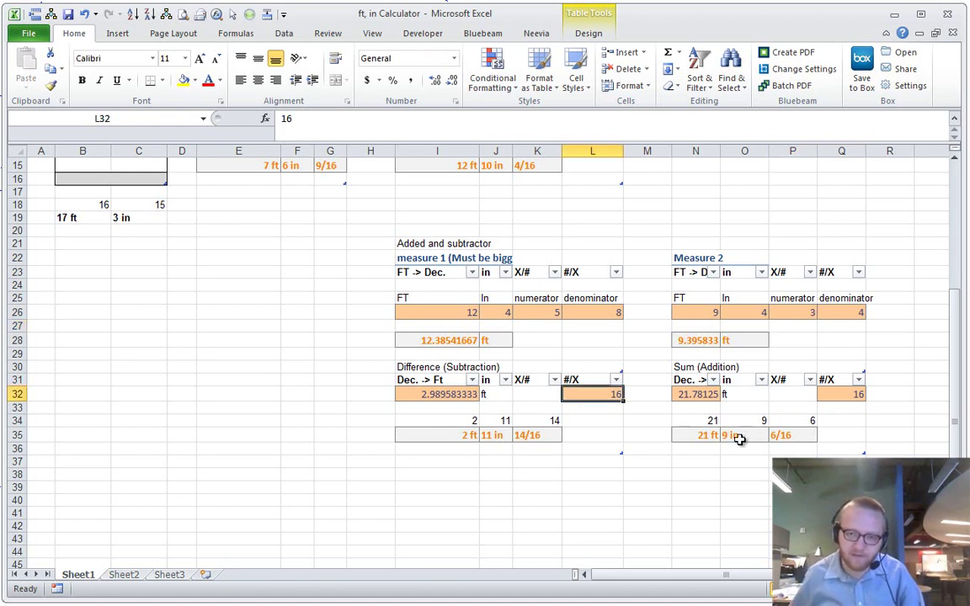
left_click_drag(703, 436, 797, 435)
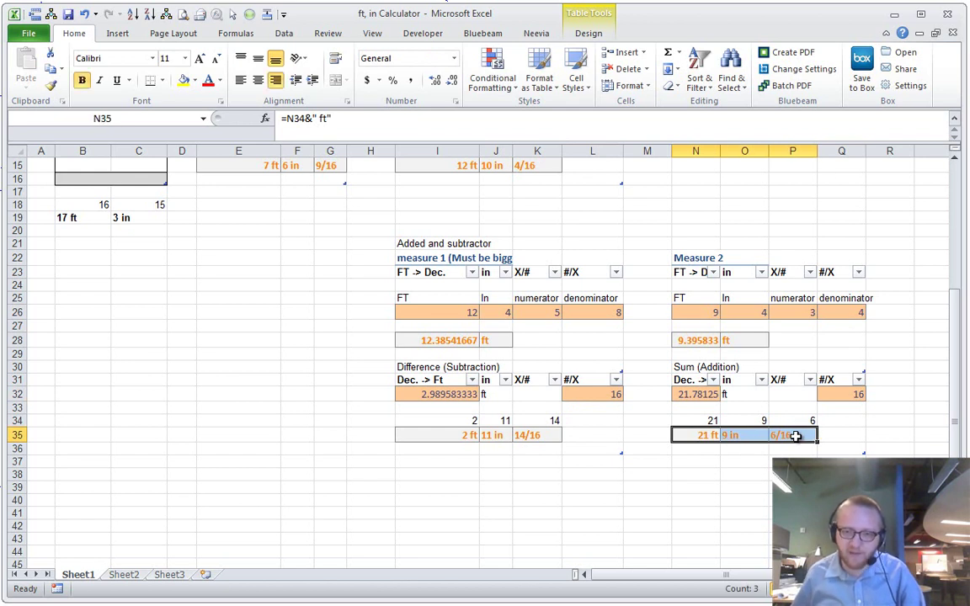
left_click(428, 315)
left_click(706, 312)
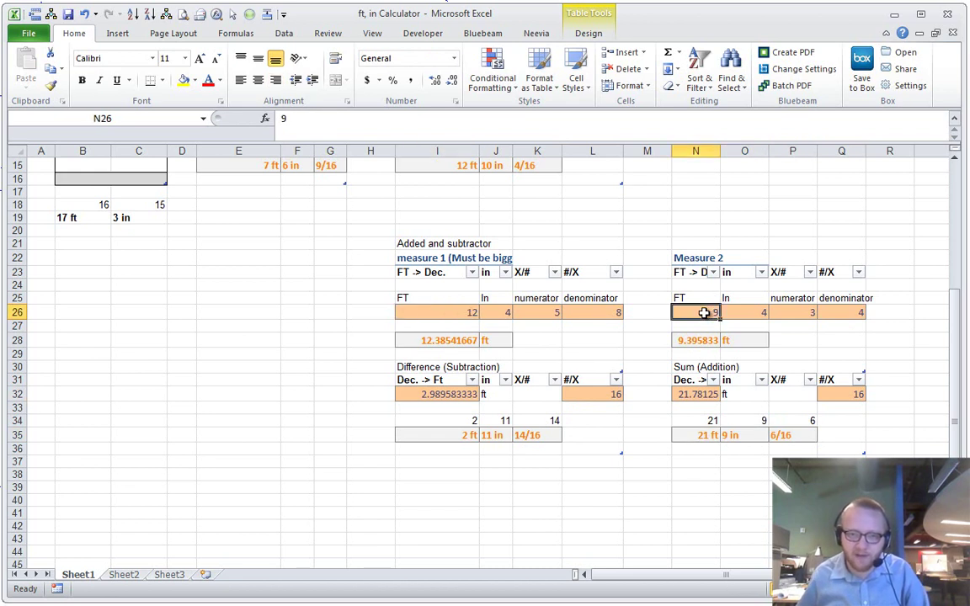
type("19")
key("Return")
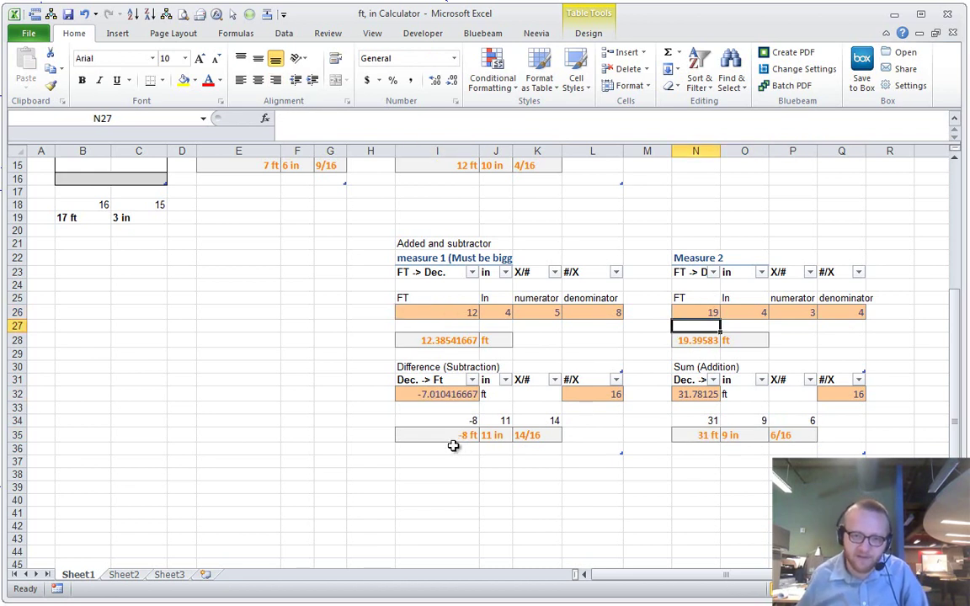
Select the measure 1 header across I22:L22 and apply Merge & Center.
left_click(477, 257)
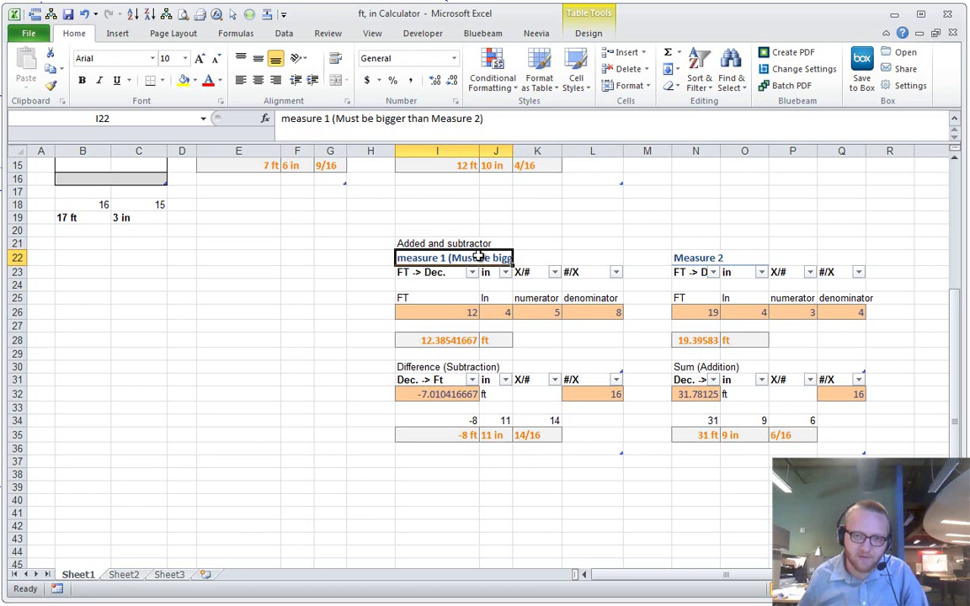
left_click_drag(526, 258, 605, 260)
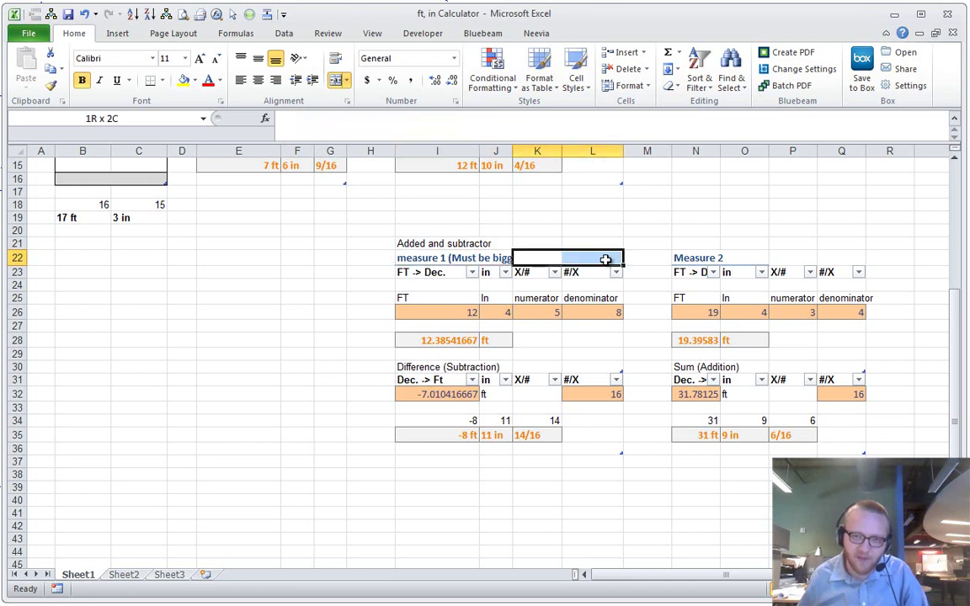
left_click(552, 325)
left_click(530, 244)
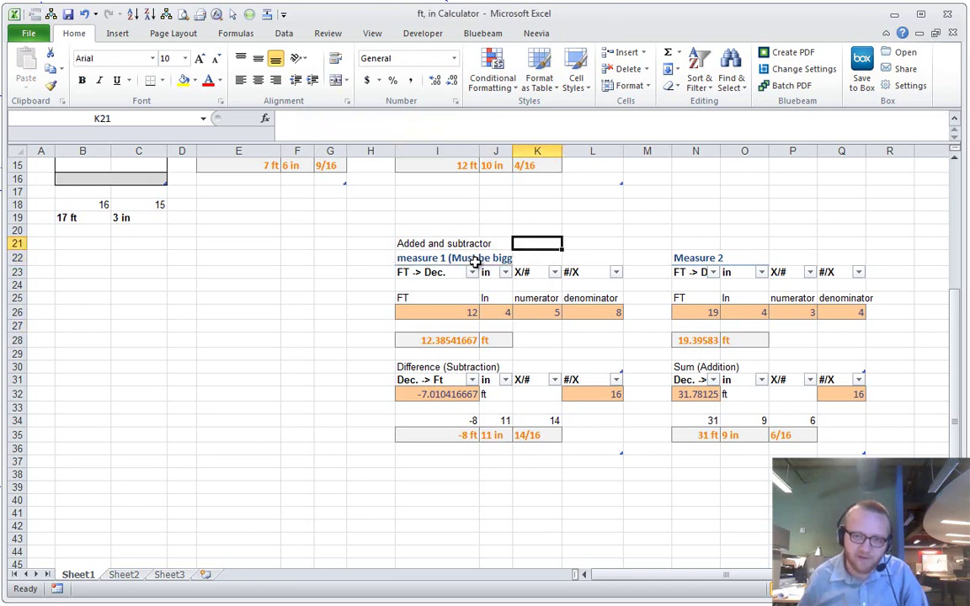
key("Down")
left_click(476, 260)
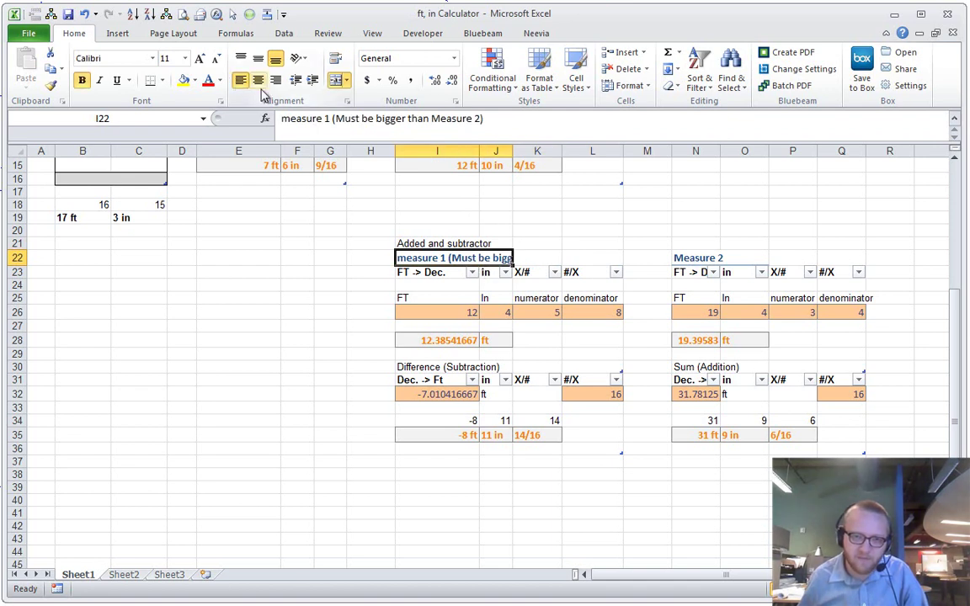
left_click_drag(547, 257, 570, 258)
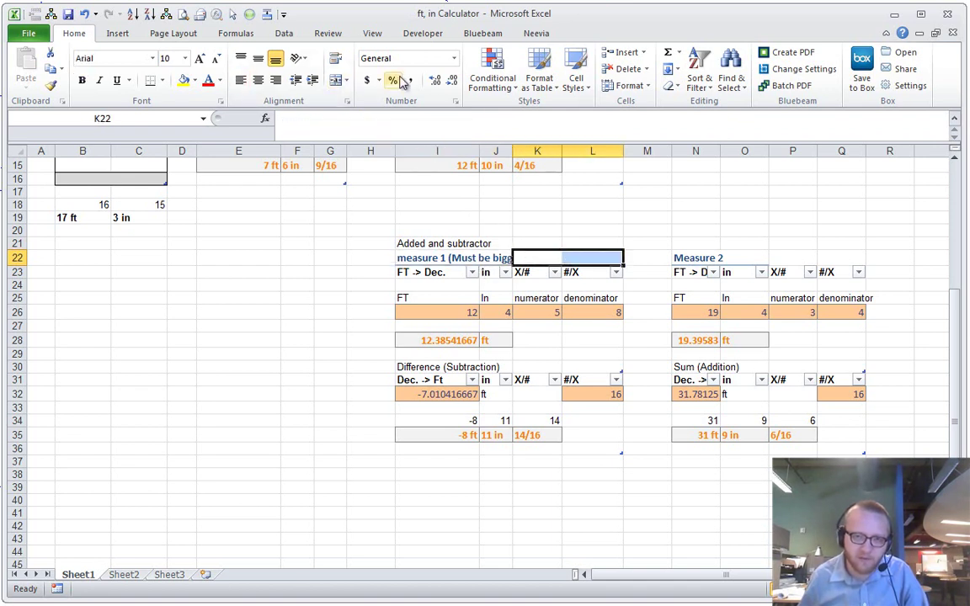
left_click(429, 262)
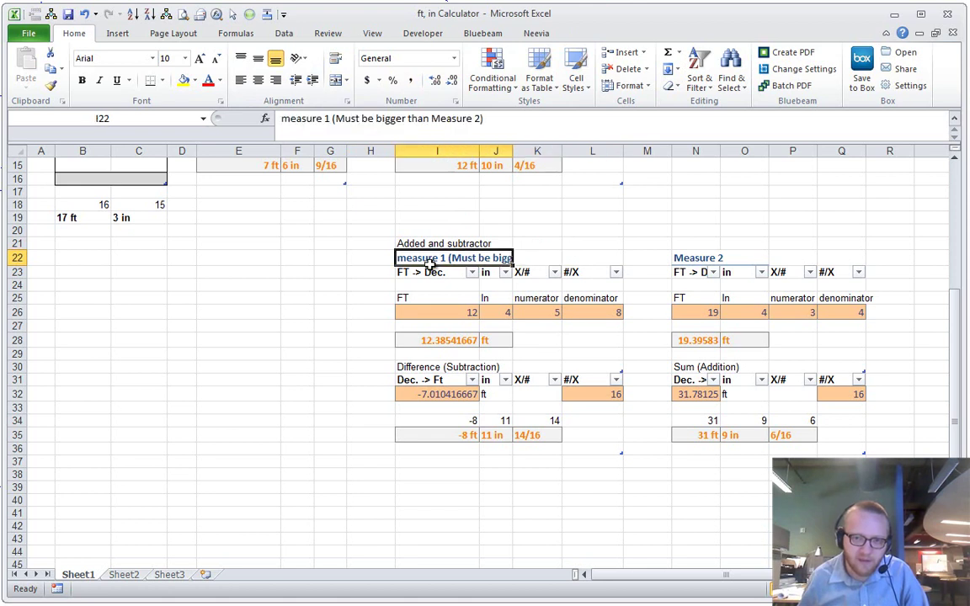
left_click_drag(429, 263, 462, 257)
left_click(578, 245)
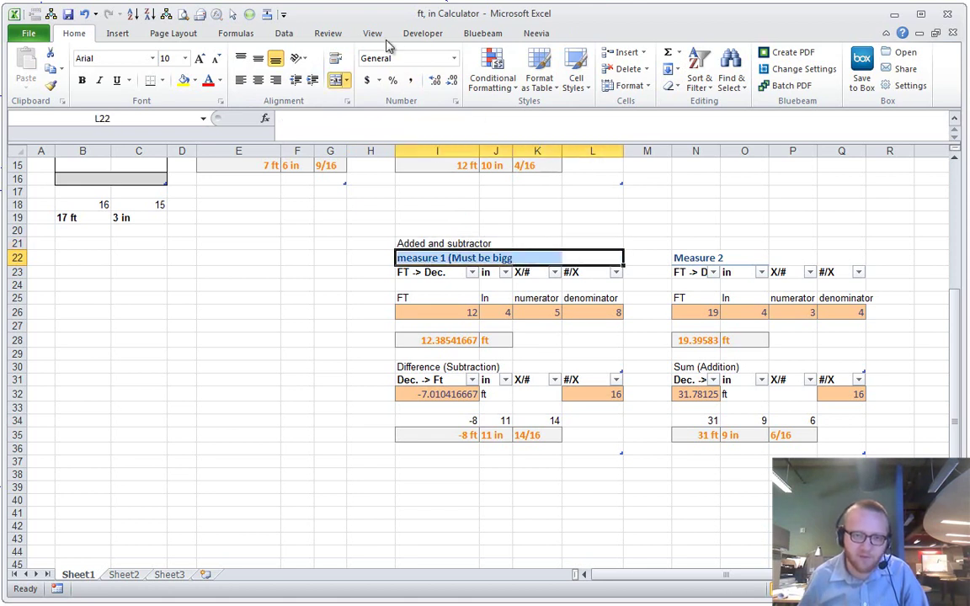
left_click(335, 80)
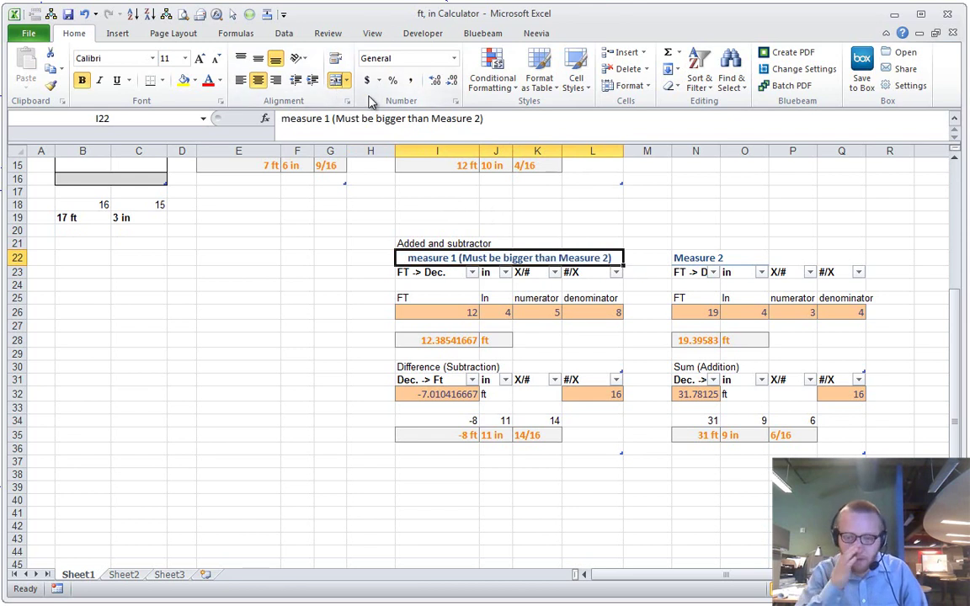